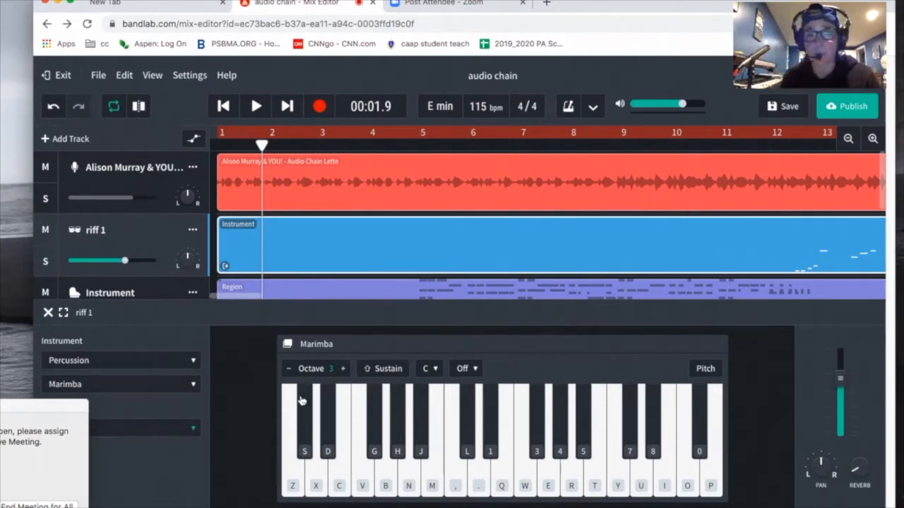
Audition a short run of notes on the riff 1 track's marimba keyboard
{"action": "left_click", "coordinate": [48, 314]}
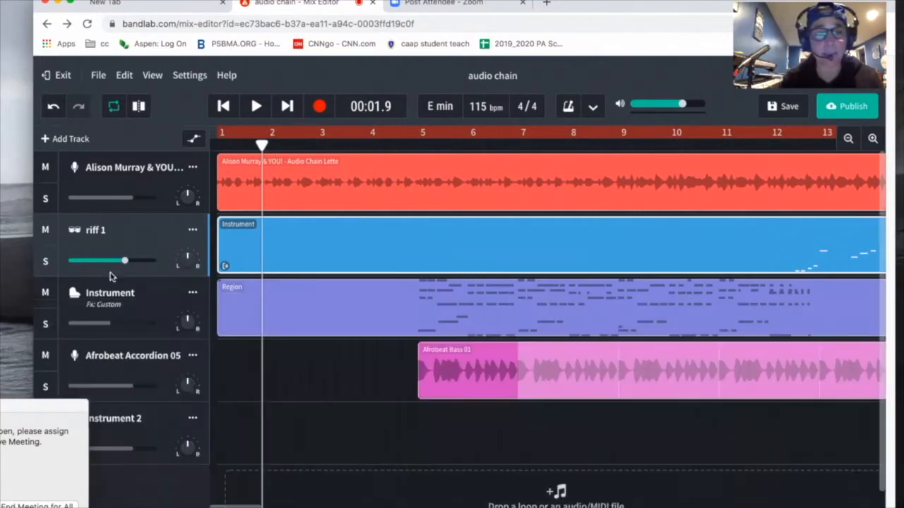
{"action": "left_click_drag", "start_coordinate": [38, 390], "coordinate": [37, 390]}
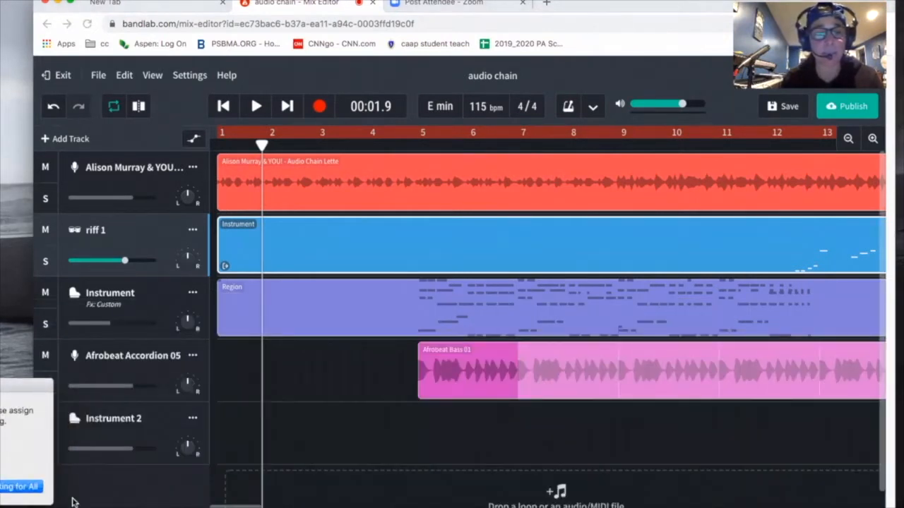
{"action": "left_click", "coordinate": [75, 506]}
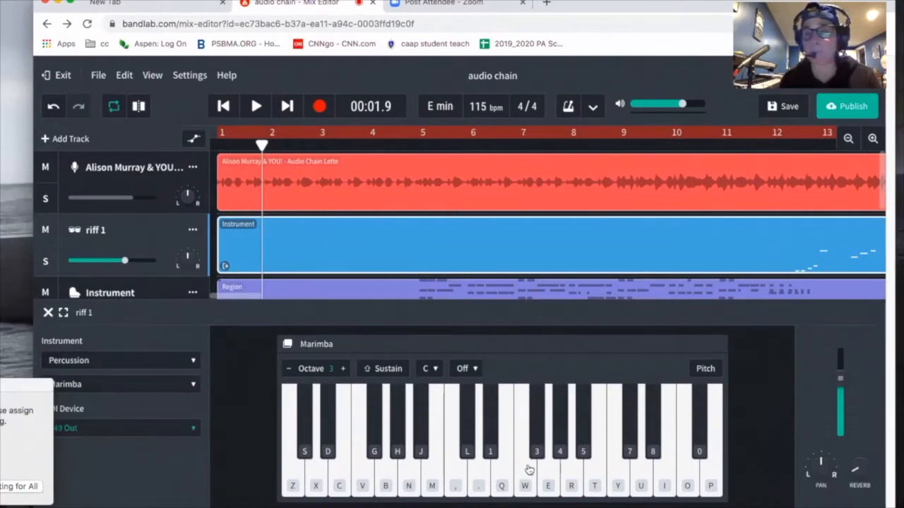
{"action": "key", "text": "z"}
{"action": "key", "text": "x"}
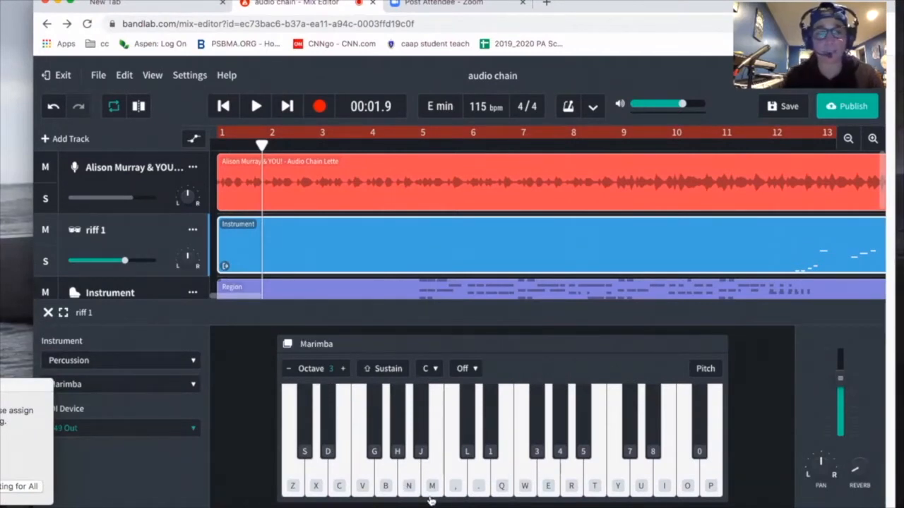
{"action": "key", "text": "c"}
{"action": "key", "text": "v"}
{"action": "key", "text": "x"}
{"action": "key", "text": "v"}
{"action": "key", "text": "n"}
{"action": "key", "text": "x"}
{"action": "key", "text": "v"}
{"action": "key", "text": "n"}
{"action": "key", "text": "z"}
{"action": "key", "text": "m"}
{"action": "key", "text": "x"}
{"action": "key", "text": "n"}
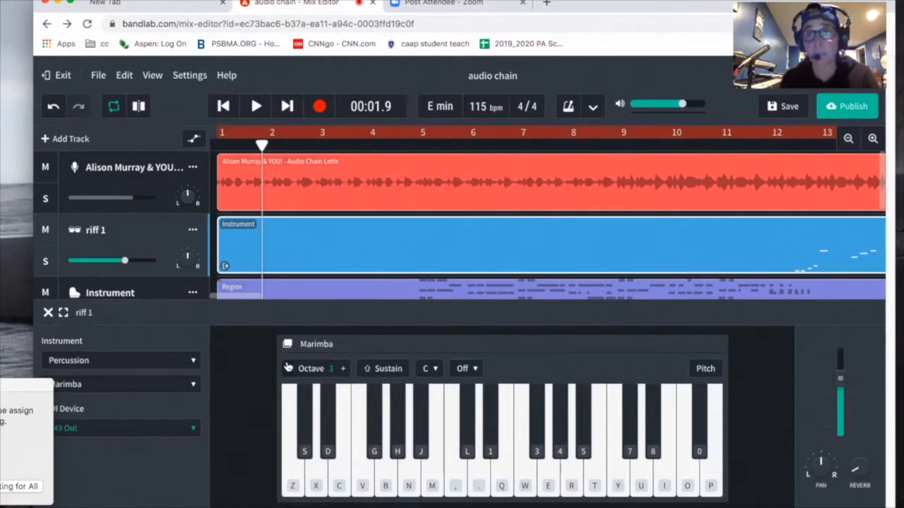
Play the project from the start while panning the Instrument track slightly left and the Afrobeat Accordion 05 track slightly right
{"action": "left_click", "coordinate": [223, 106]}
{"action": "left_click", "coordinate": [258, 106]}
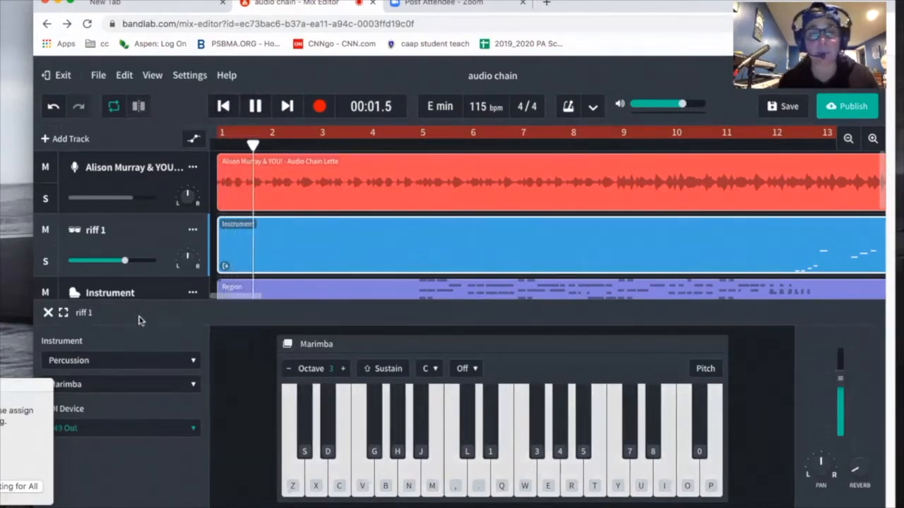
{"action": "left_click", "coordinate": [44, 312]}
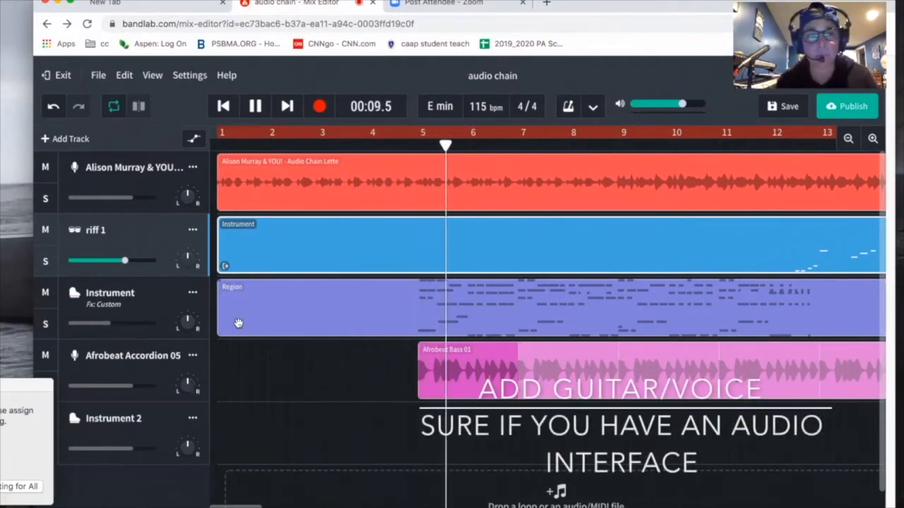
{"action": "left_click_drag", "start_coordinate": [186, 322], "coordinate": [174, 334]}
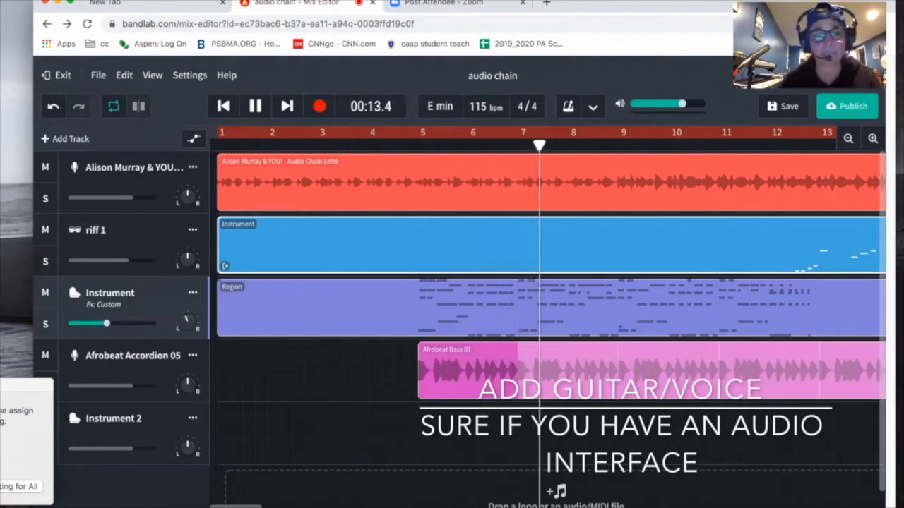
{"action": "left_click_drag", "start_coordinate": [185, 385], "coordinate": [186, 367]}
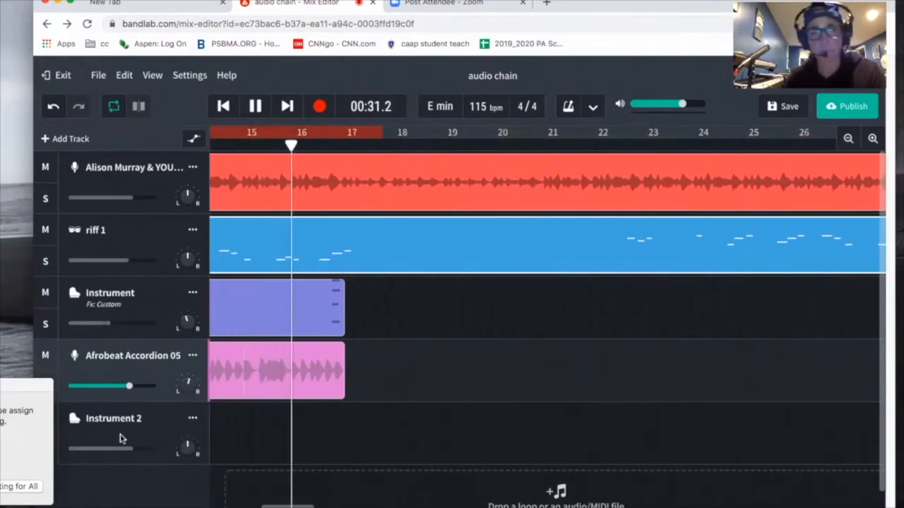
{"action": "left_click", "coordinate": [254, 107]}
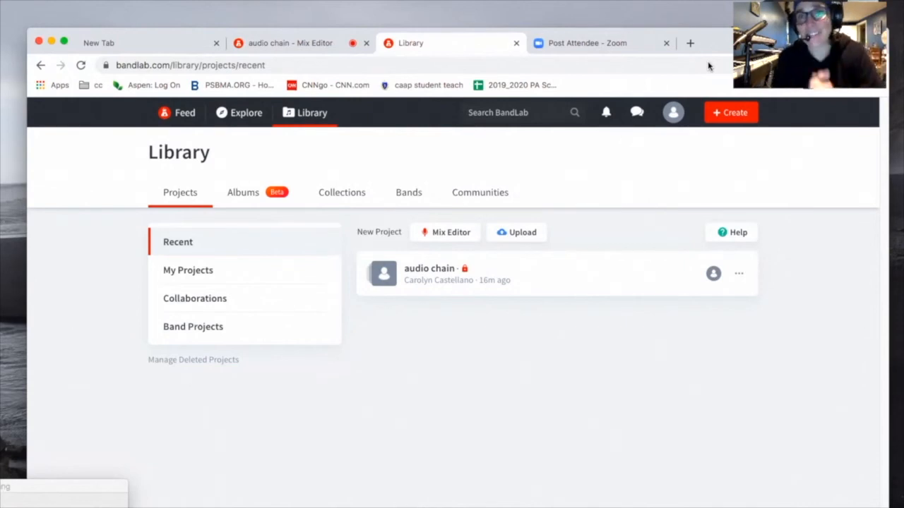
Create a new project with a virtual instrument track and set its tempo to 115 bpm
{"action": "left_click", "coordinate": [737, 114]}
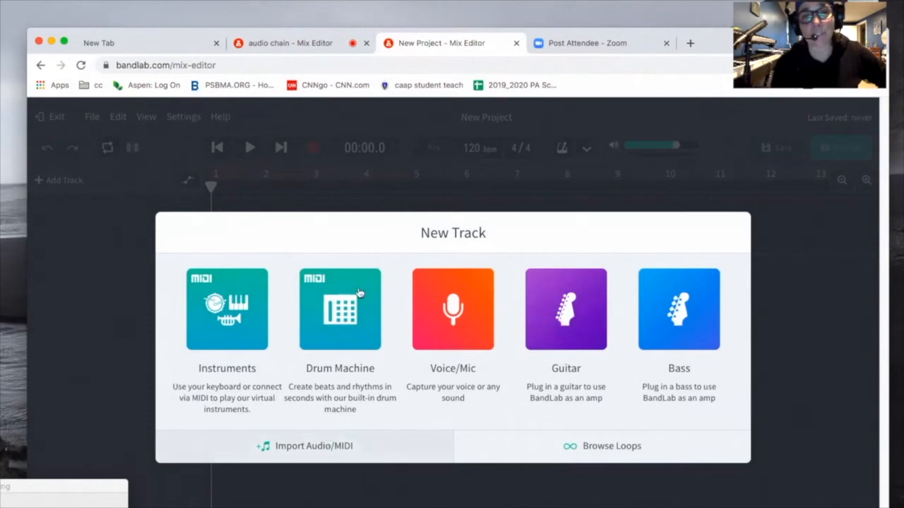
{"action": "left_click", "coordinate": [228, 315]}
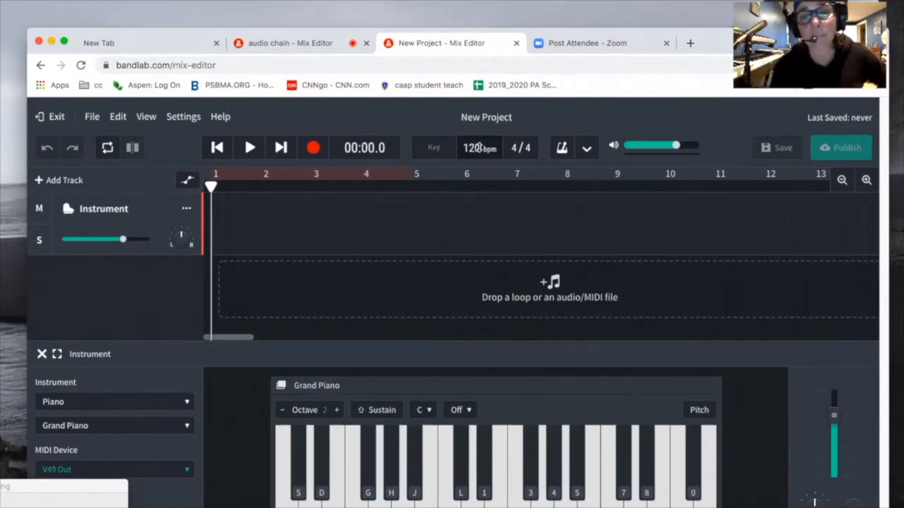
{"action": "double_click", "coordinate": [477, 148]}
{"action": "type", "text": "115"}
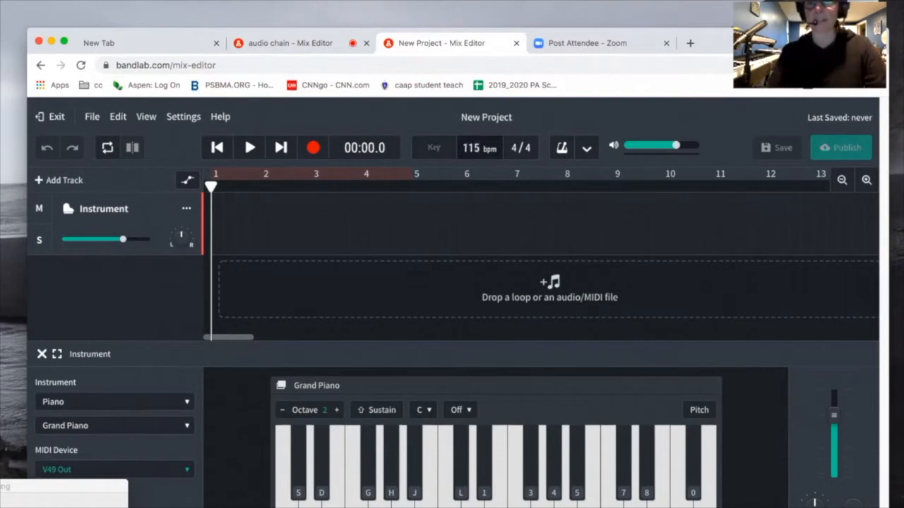
{"action": "key", "text": "Return"}
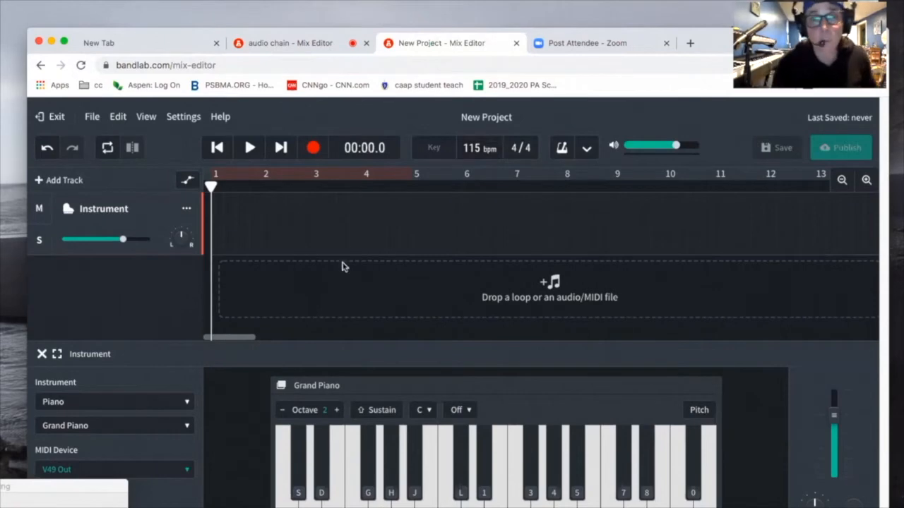
Import the audio chain letter recording from the "correct" folder as a new track
{"action": "left_click", "coordinate": [69, 180]}
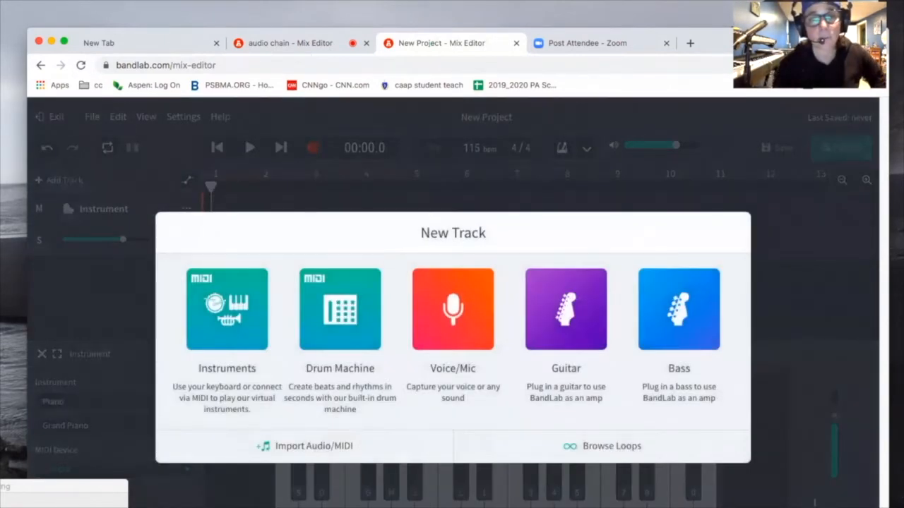
{"action": "left_click", "coordinate": [315, 446]}
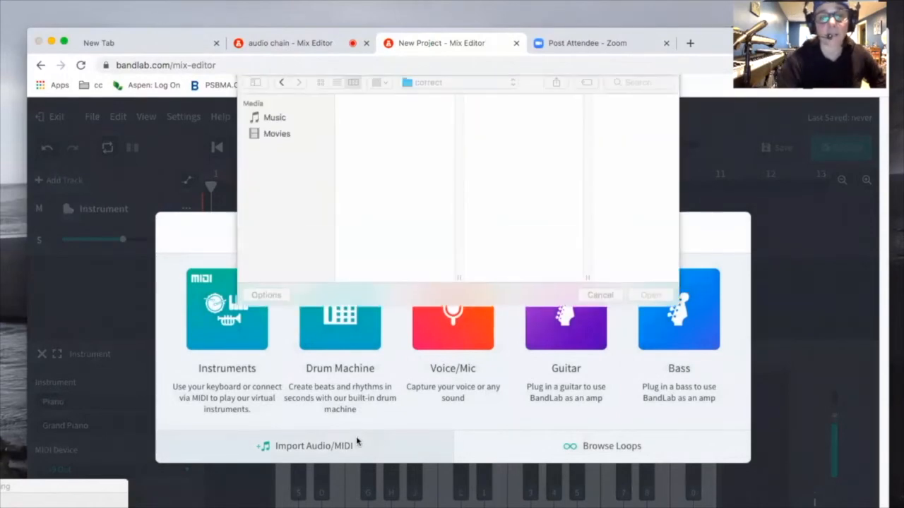
{"action": "double_click", "coordinate": [540, 105]}
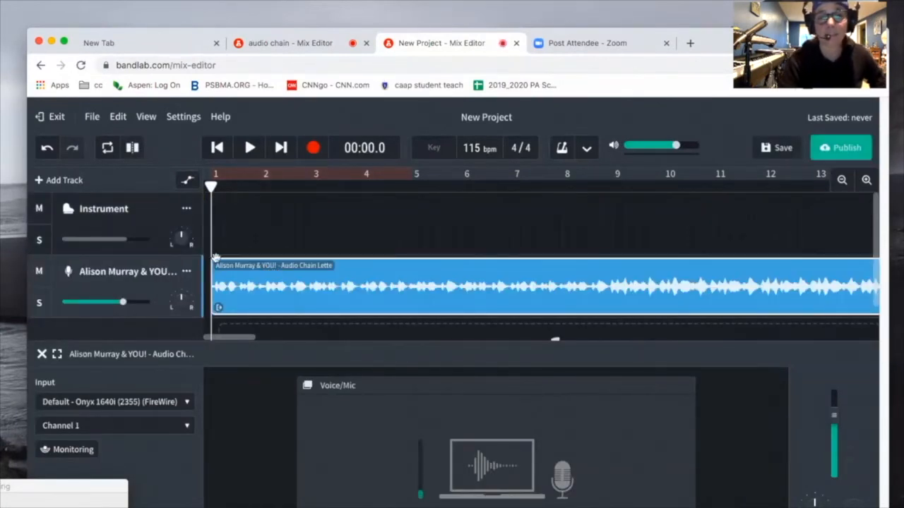
Turn on the metronome to play the imported audio's opening bars against it, and return the playhead to the start
{"action": "left_click", "coordinate": [561, 148]}
{"action": "left_click", "coordinate": [249, 147]}
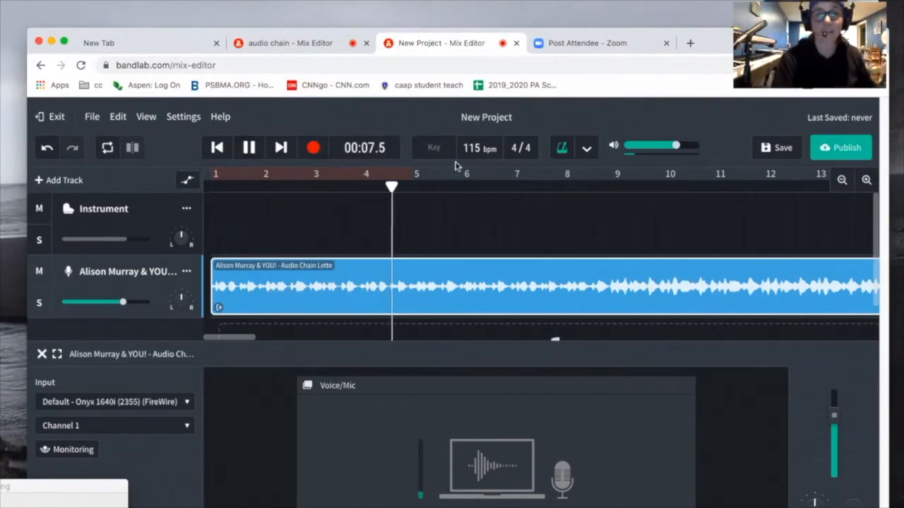
{"action": "left_click", "coordinate": [248, 148]}
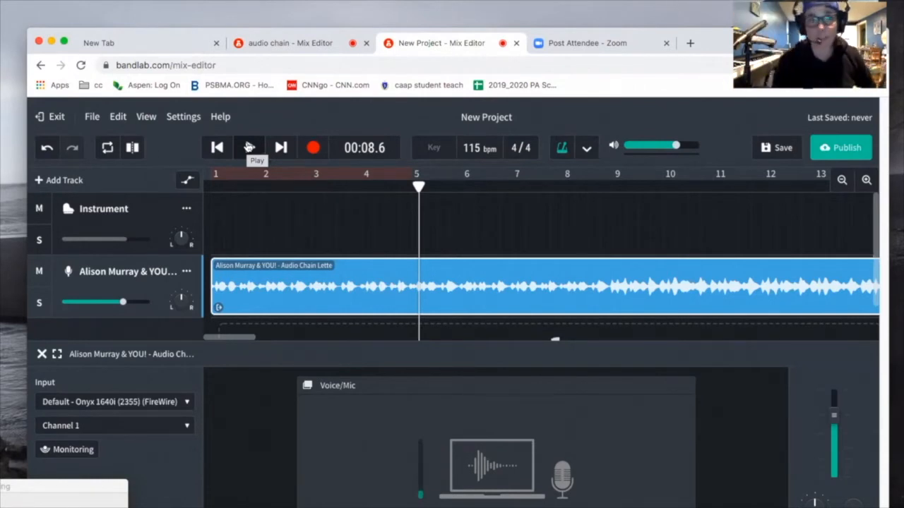
{"action": "left_click", "coordinate": [141, 224]}
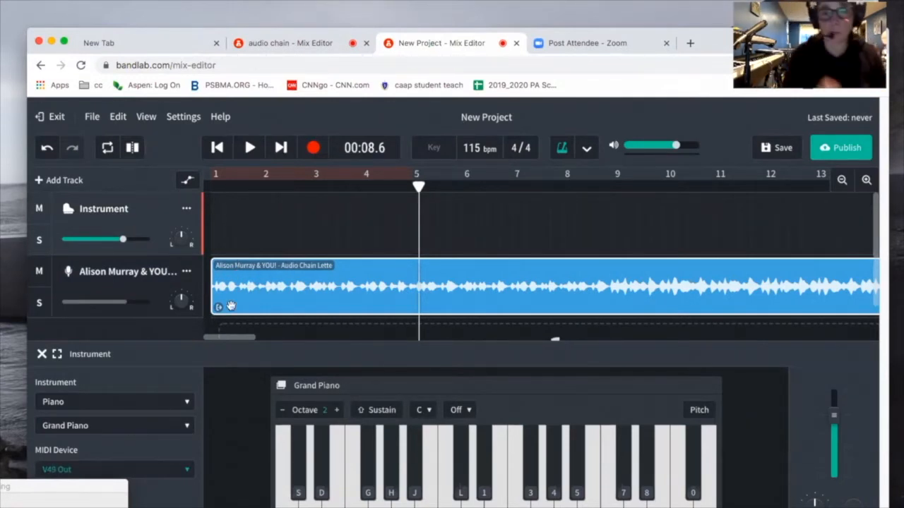
{"action": "left_click", "coordinate": [216, 148]}
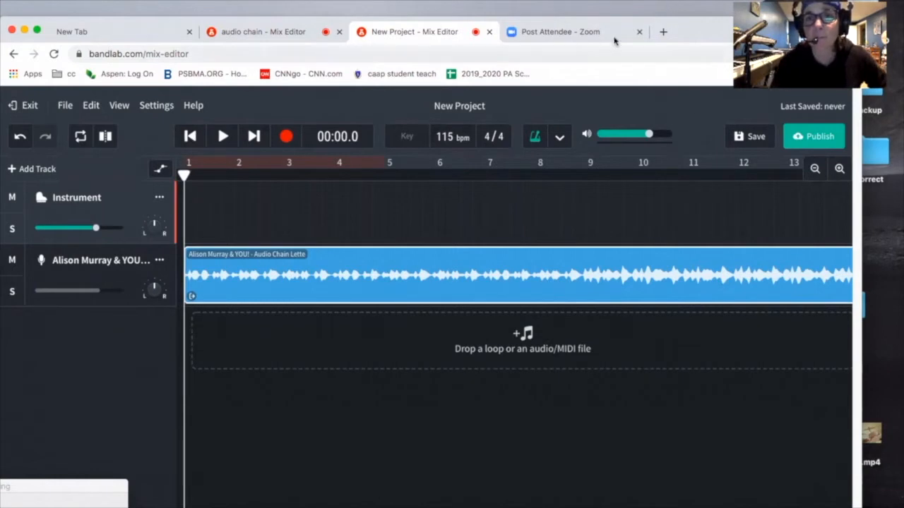
Find Afrobeat Bass 01 in the Afrobeat loop pack and place it on a new track at about bar 4
{"action": "left_click_drag", "start_coordinate": [696, 30], "coordinate": [696, 1]}
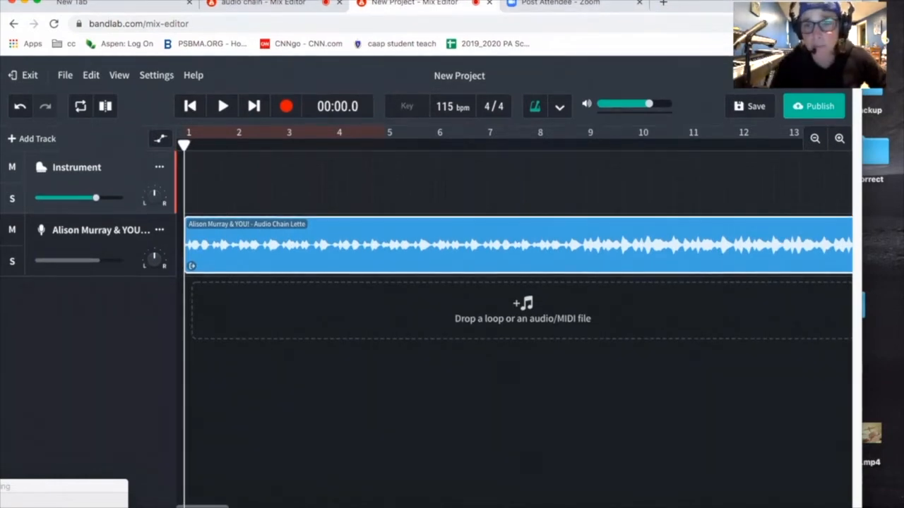
{"action": "left_click", "coordinate": [791, 507]}
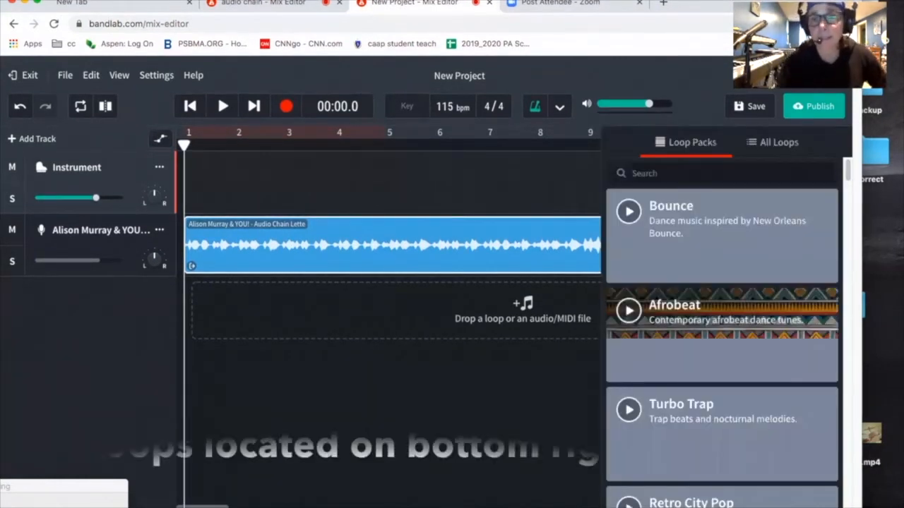
{"action": "left_click", "coordinate": [718, 353]}
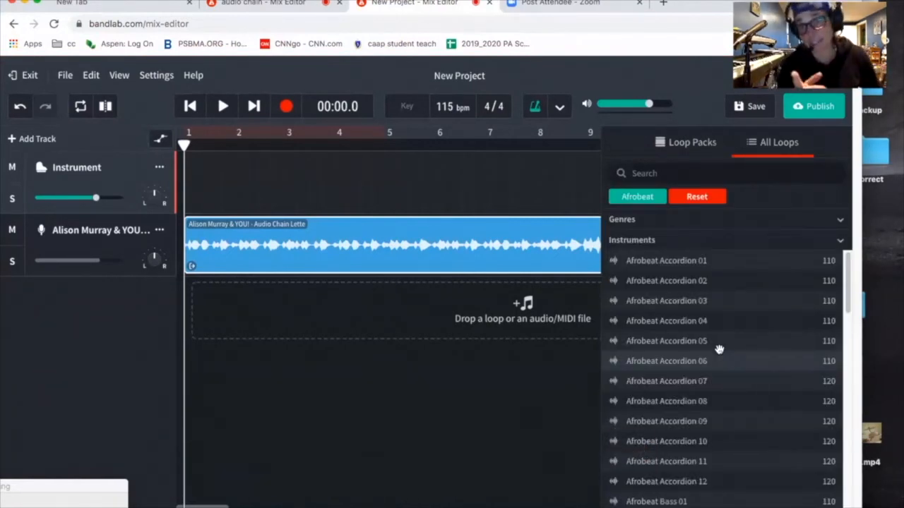
{"action": "scroll", "coordinate": [684, 403], "scroll_direction": "down", "scroll_amount": 3}
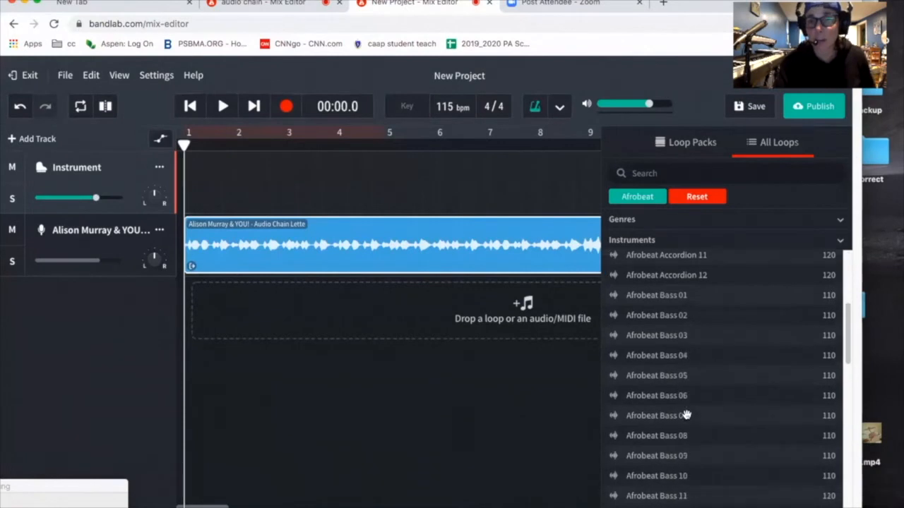
{"action": "scroll", "coordinate": [685, 415], "scroll_direction": "up", "scroll_amount": 1}
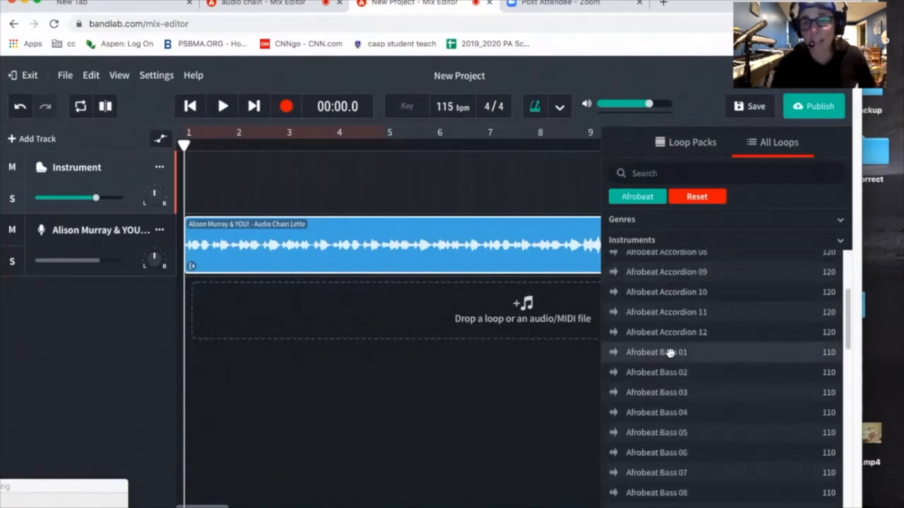
{"action": "left_click_drag", "start_coordinate": [671, 352], "coordinate": [367, 302]}
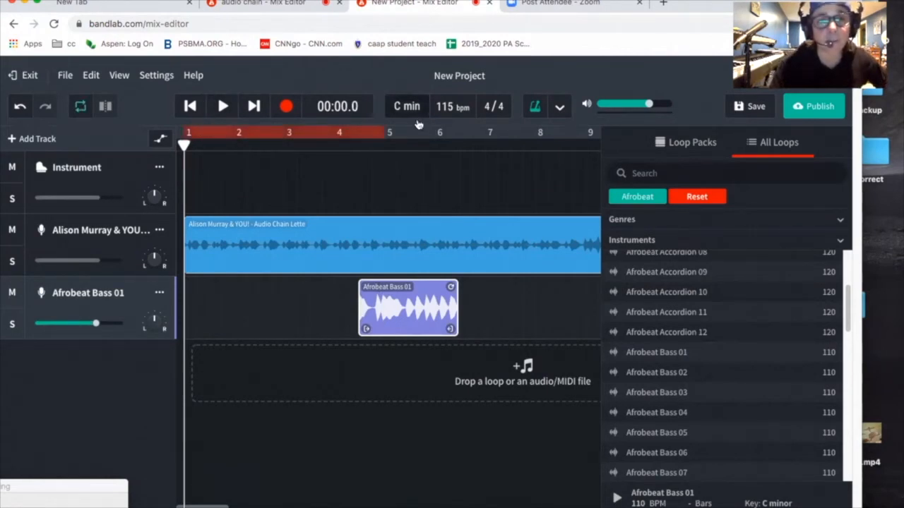
Extend the cycle region from bar 1 past bar 17 and close the loop browser
{"action": "left_click_drag", "start_coordinate": [381, 132], "coordinate": [531, 125]}
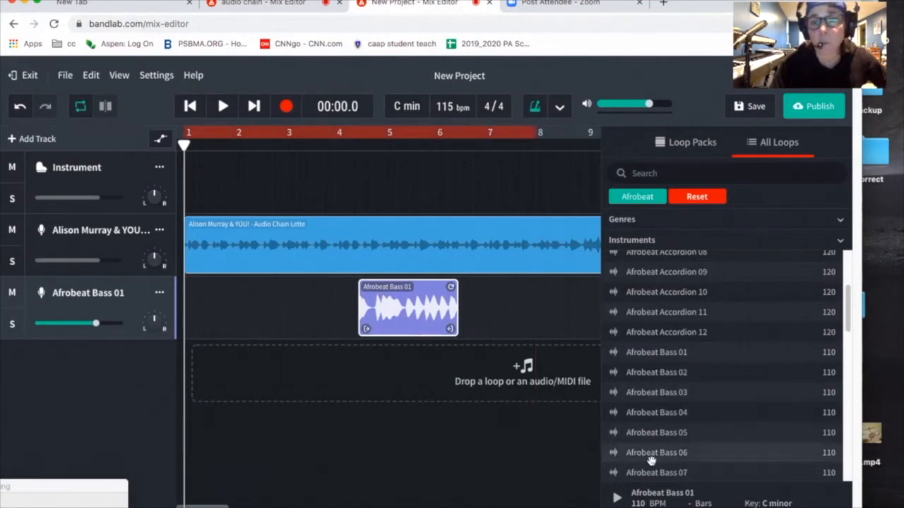
{"action": "left_click", "coordinate": [671, 507]}
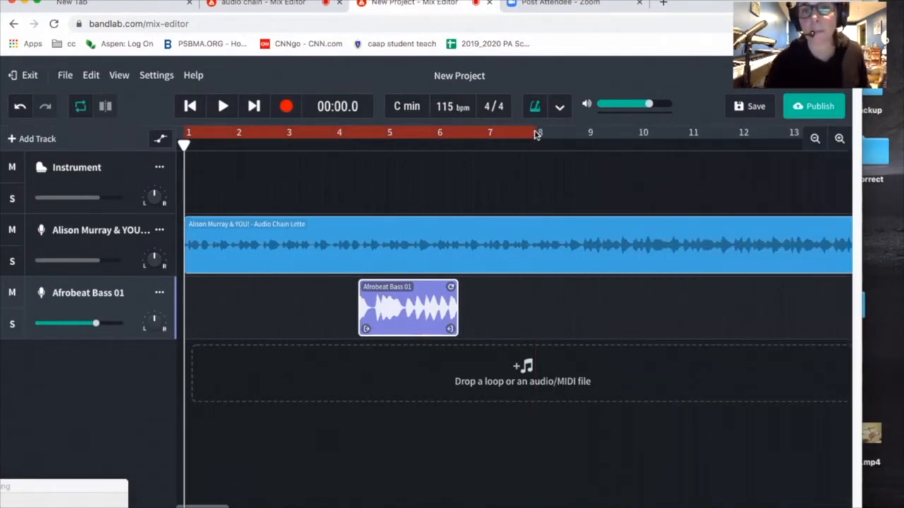
{"action": "left_click_drag", "start_coordinate": [534, 132], "coordinate": [873, 163]}
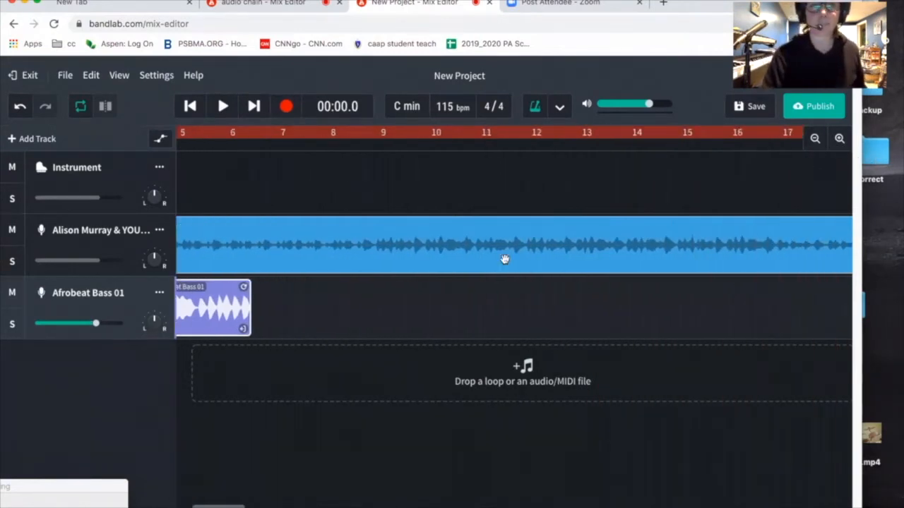
Move the Afrobeat Bass 01 region to start at bar 5 and play it back with the imported audio
{"action": "scroll", "coordinate": [451, 321], "scroll_direction": "left", "scroll_amount": 3}
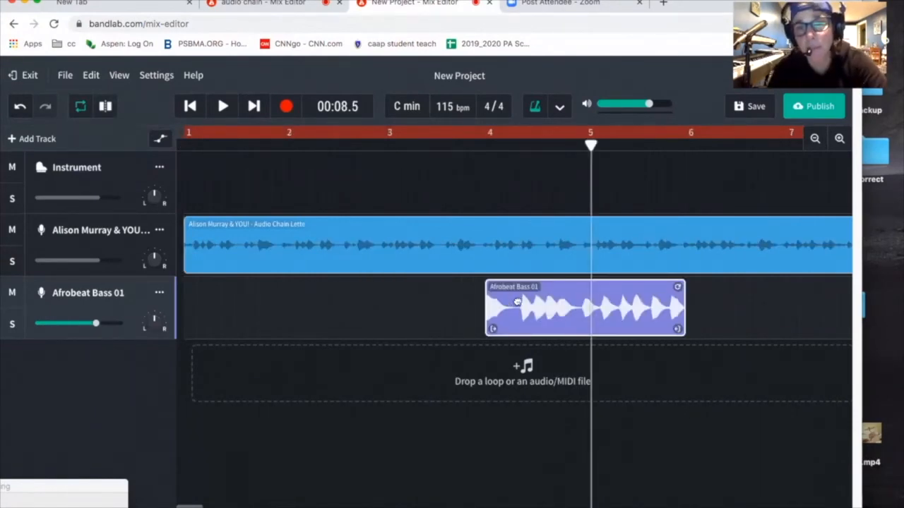
{"action": "left_click_drag", "start_coordinate": [518, 302], "coordinate": [613, 297]}
{"action": "key", "text": "space"}
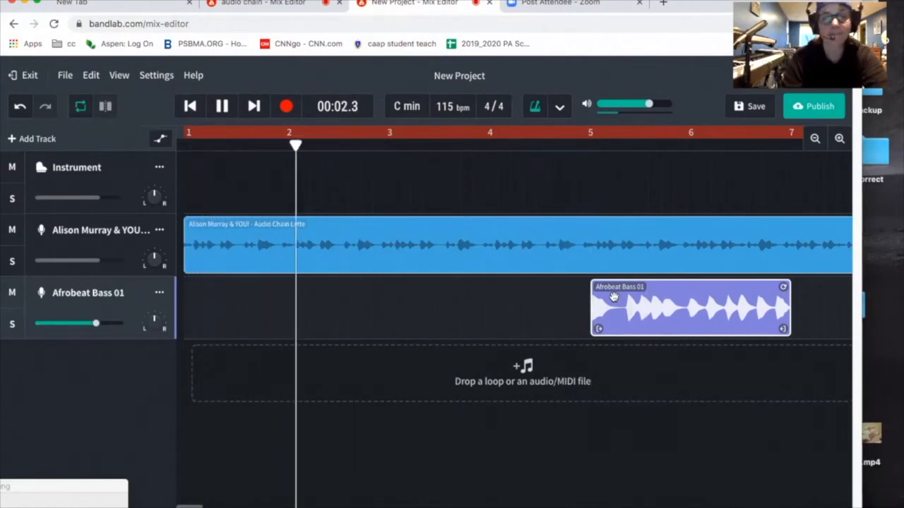
{"action": "scroll", "coordinate": [604, 297], "scroll_direction": "right", "scroll_amount": 2}
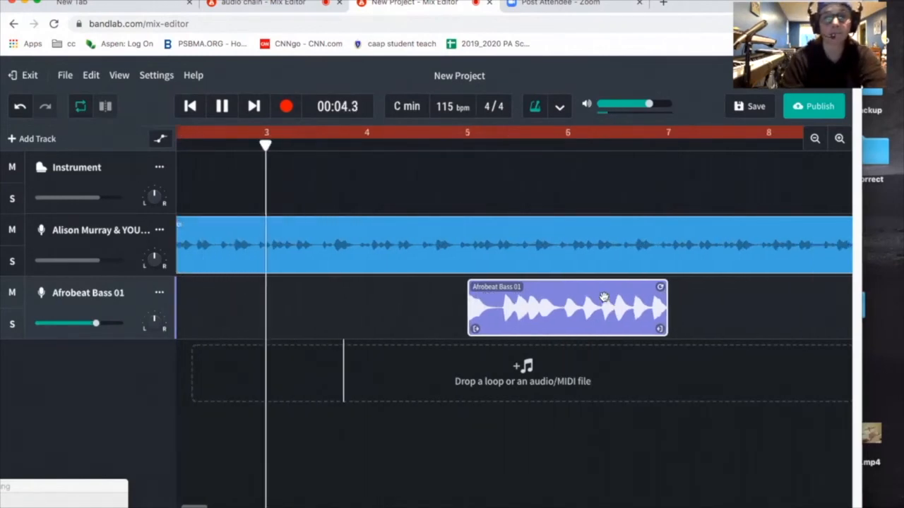
{"action": "scroll", "coordinate": [603, 298], "scroll_direction": "right", "scroll_amount": 4}
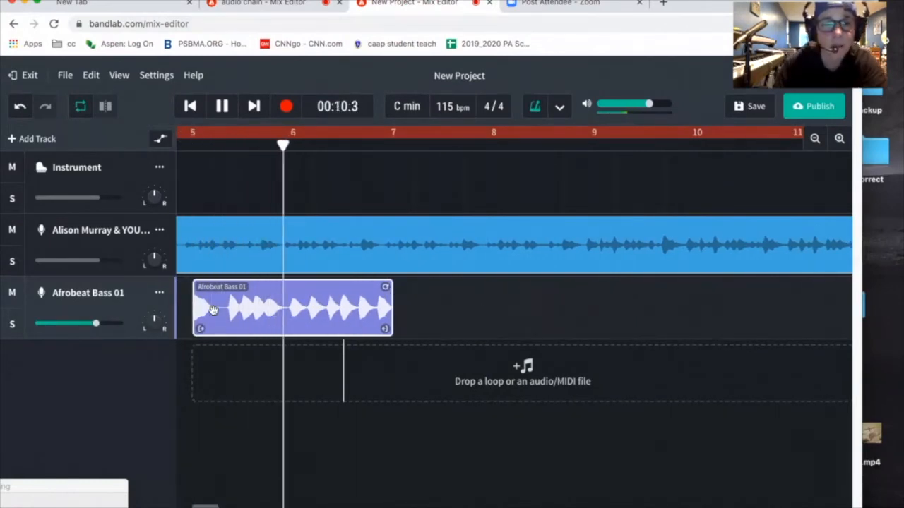
{"action": "key", "text": "space"}
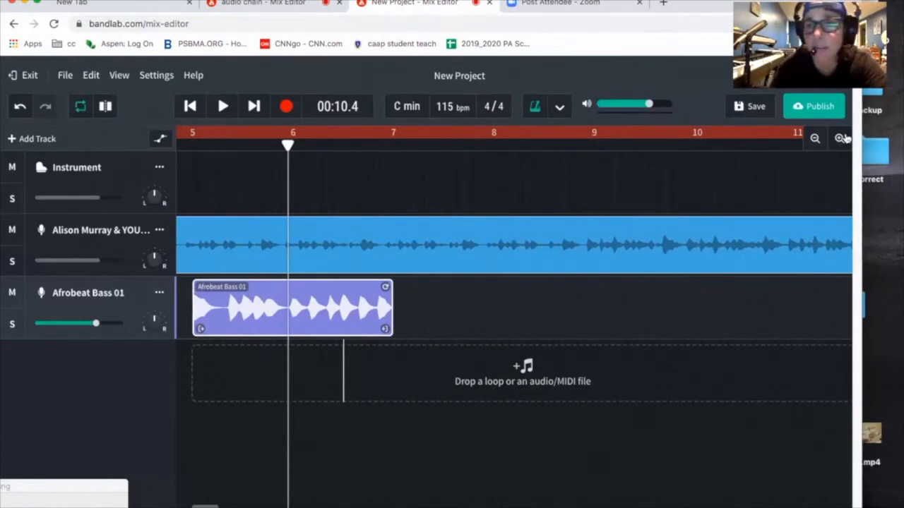
Nudge the Afrobeat Bass 01 region slightly earlier so it starts exactly on bar 5, and play it back with the imported audio
{"action": "left_click", "coordinate": [816, 139]}
{"action": "left_click", "coordinate": [816, 139]}
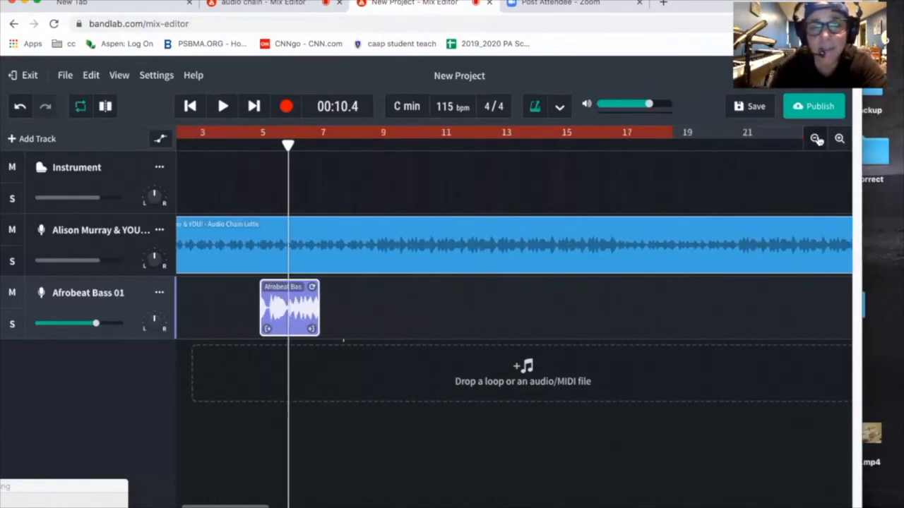
{"action": "left_click", "coordinate": [839, 140]}
{"action": "left_click", "coordinate": [839, 139]}
{"action": "left_click", "coordinate": [839, 139]}
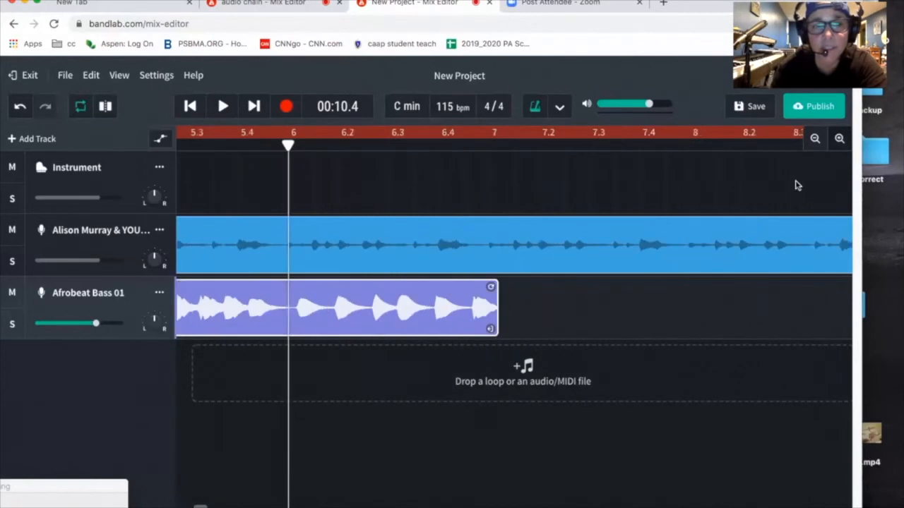
{"action": "scroll", "coordinate": [632, 269], "scroll_direction": "left", "scroll_amount": 5}
{"action": "left_click_drag", "start_coordinate": [467, 307], "coordinate": [456, 305]}
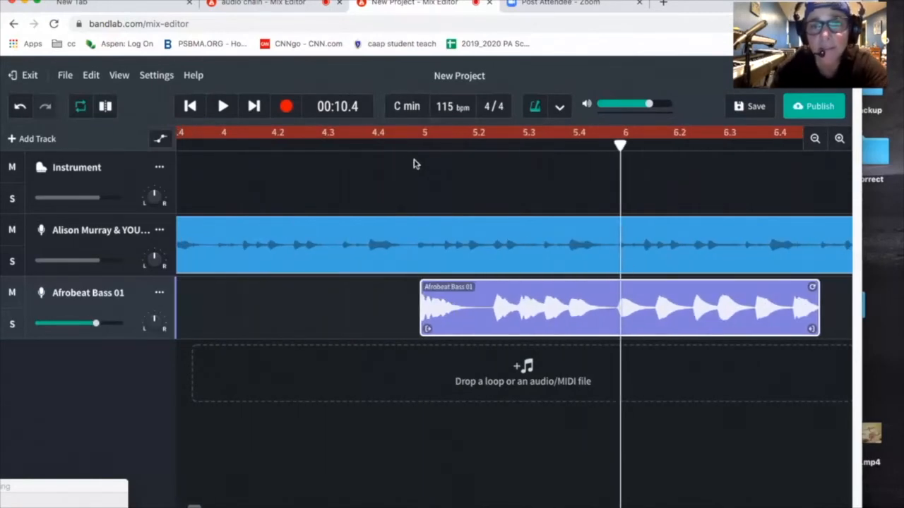
{"action": "key", "text": "Return"}
{"action": "key", "text": "space"}
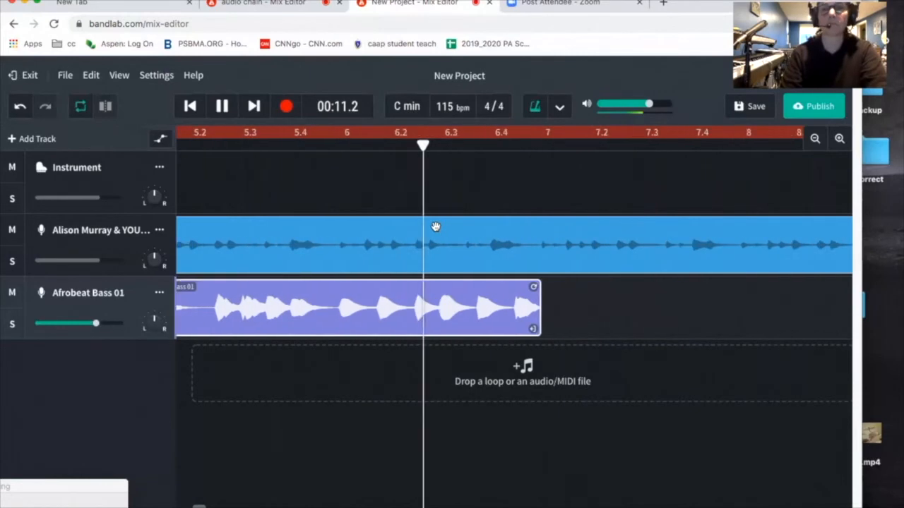
{"action": "key", "text": "space"}
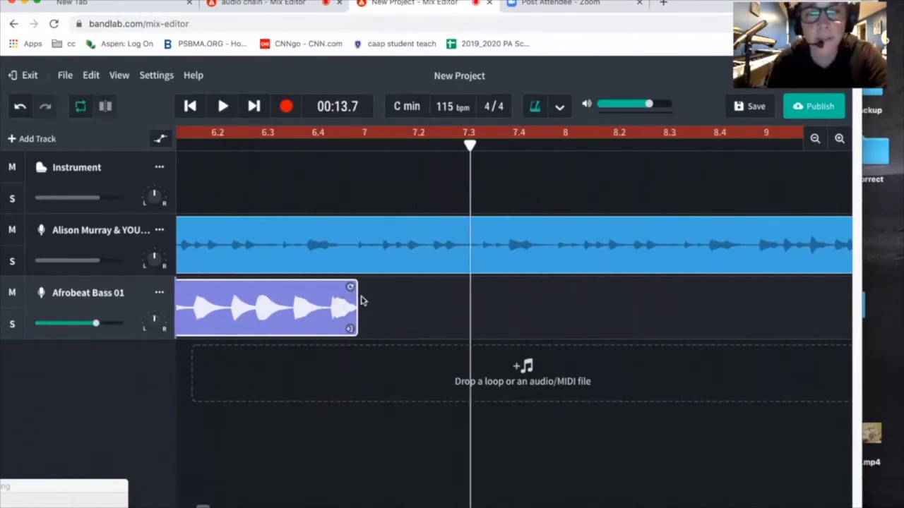
Extend the Afrobeat Bass 01 region as a repeating loop past bar 13 and check it from its start at bar 5
{"action": "left_click_drag", "start_coordinate": [350, 287], "coordinate": [895, 274]}
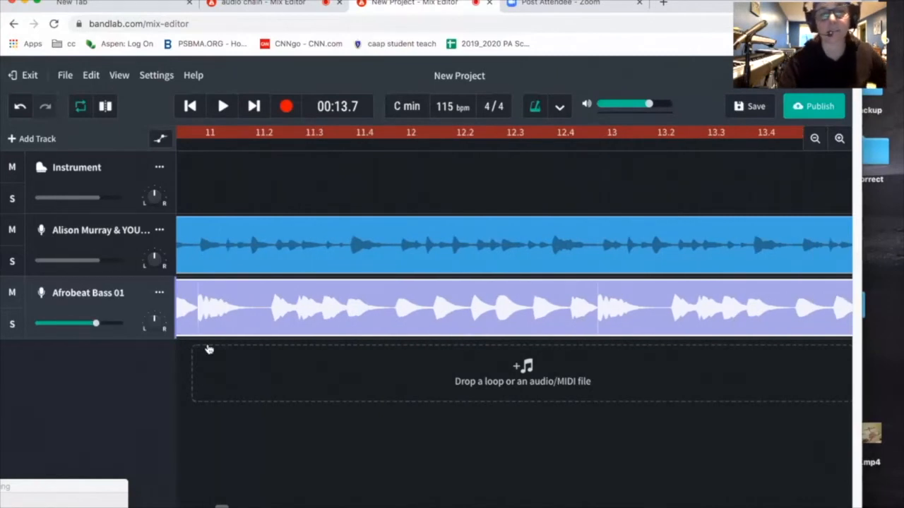
{"action": "left_click", "coordinate": [103, 167]}
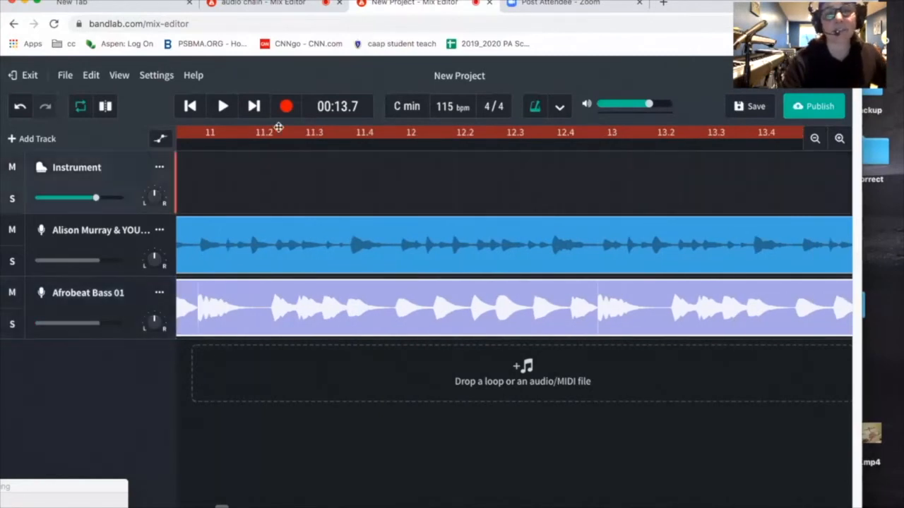
{"action": "scroll", "coordinate": [299, 197], "scroll_direction": "left", "scroll_amount": 20}
{"action": "scroll", "coordinate": [300, 198], "scroll_direction": "right", "scroll_amount": 1}
{"action": "scroll", "coordinate": [299, 198], "scroll_direction": "left", "scroll_amount": 1}
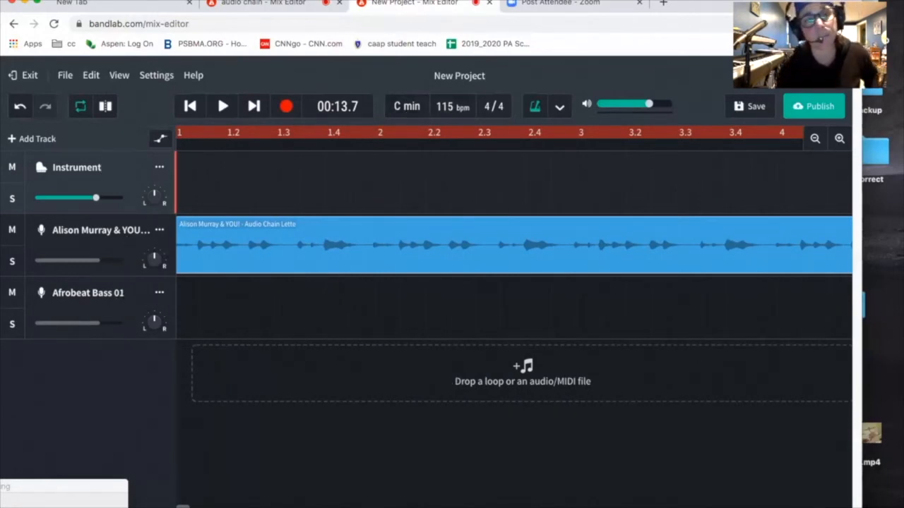
{"action": "left_click", "coordinate": [120, 293]}
{"action": "scroll", "coordinate": [284, 287], "scroll_direction": "right", "scroll_amount": 5}
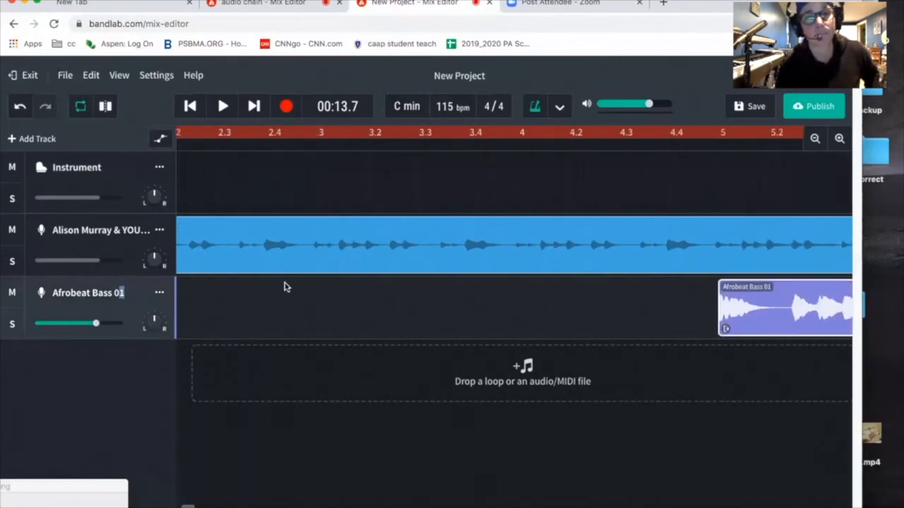
{"action": "scroll", "coordinate": [284, 286], "scroll_direction": "right", "scroll_amount": 3}
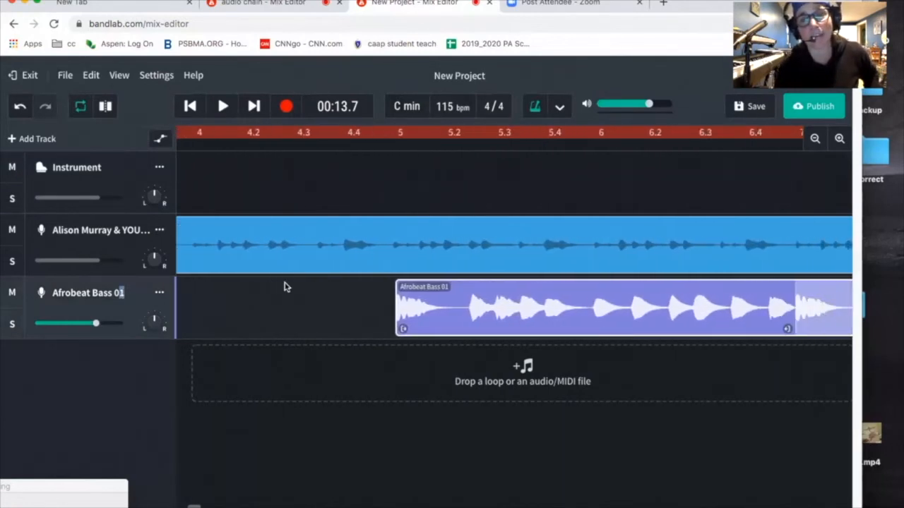
{"action": "scroll", "coordinate": [285, 286], "scroll_direction": "left", "scroll_amount": 1}
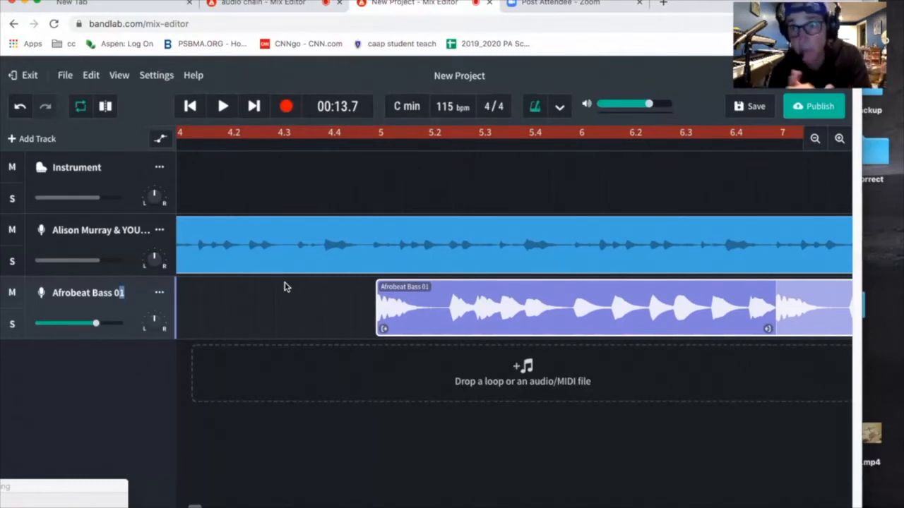
Record a chord part on the Instrument track, playing from about bar 9 to bar 11 over the audio and bass loop
{"action": "left_click", "coordinate": [285, 107]}
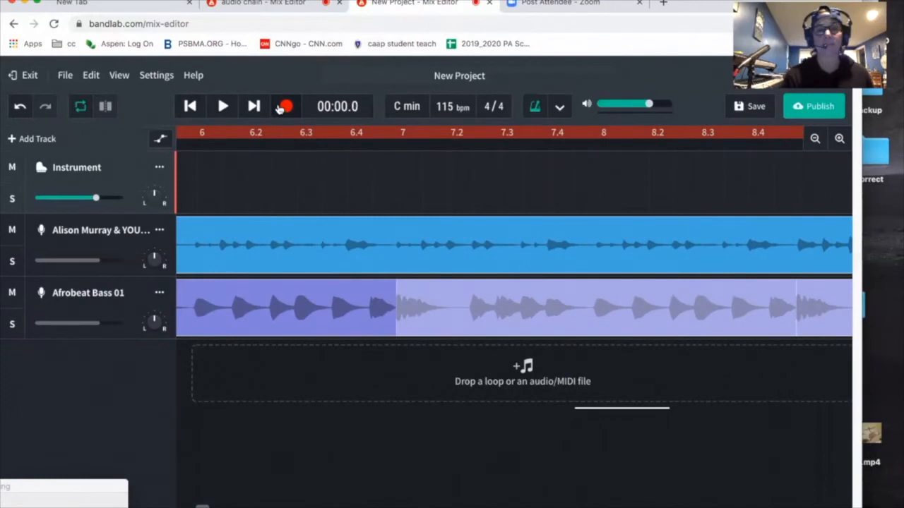
{"action": "left_click", "coordinate": [285, 106]}
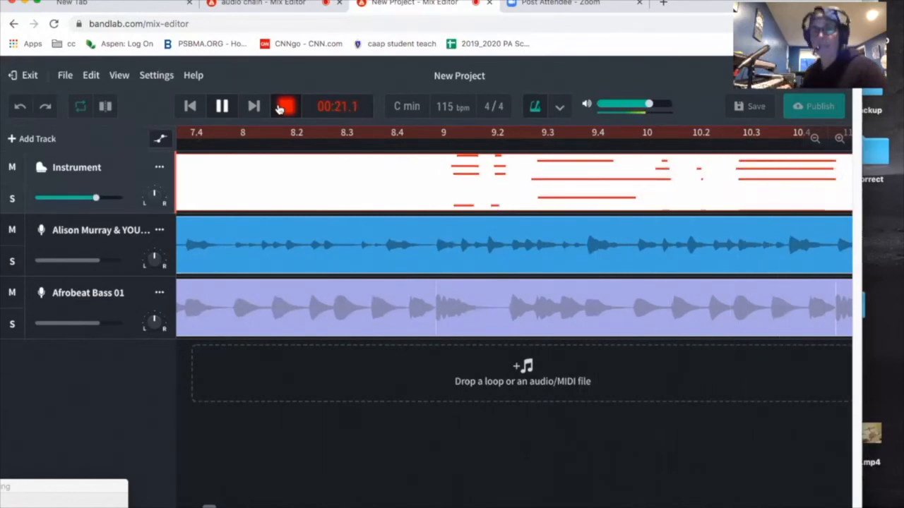
{"action": "left_click", "coordinate": [281, 107]}
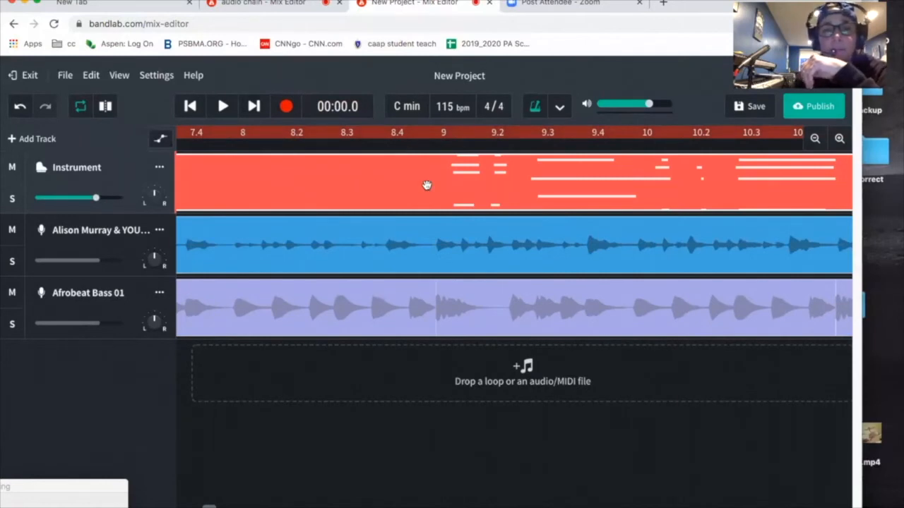
Trim the empty beginning of the recorded Instrument region so it starts at bar 9
{"action": "scroll", "coordinate": [427, 185], "scroll_direction": "left", "scroll_amount": 18}
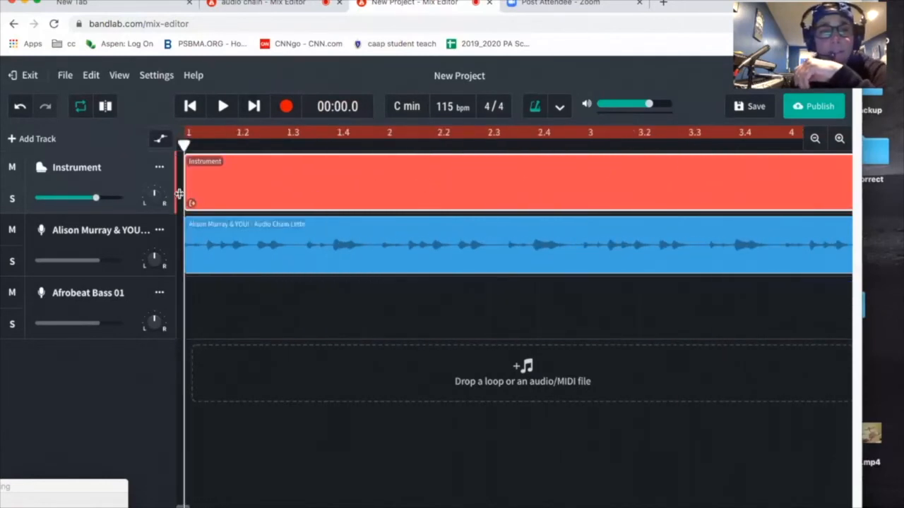
{"action": "left_click_drag", "start_coordinate": [190, 146], "coordinate": [242, 145]}
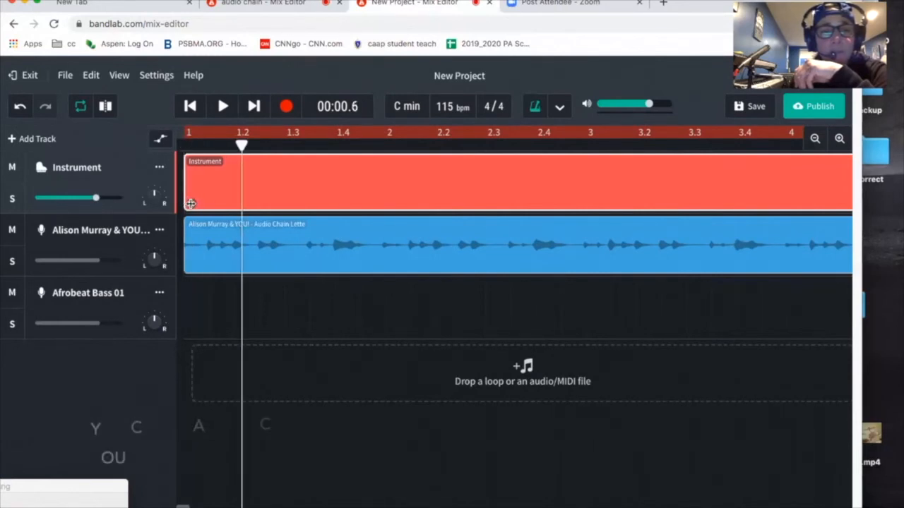
{"action": "left_click_drag", "start_coordinate": [191, 201], "coordinate": [768, 181]}
{"action": "scroll", "coordinate": [770, 180], "scroll_direction": "right", "scroll_amount": 5}
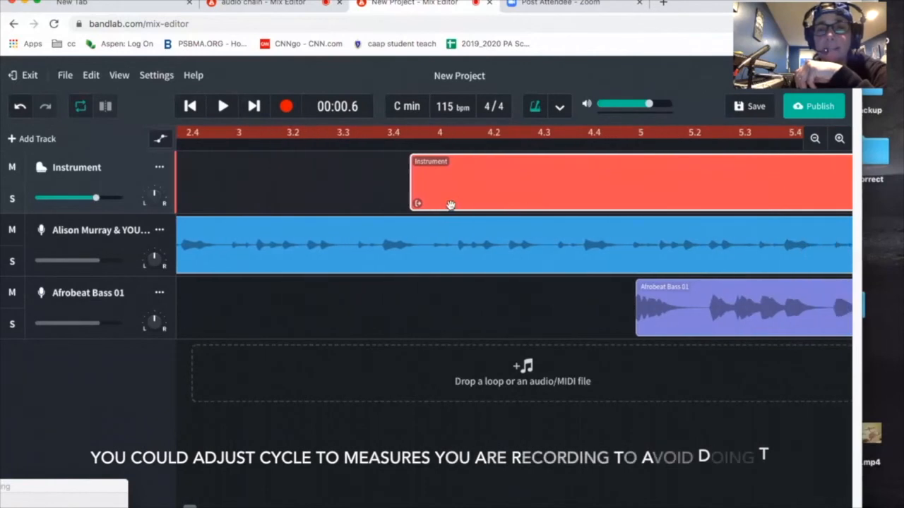
{"action": "left_click_drag", "start_coordinate": [415, 201], "coordinate": [736, 189]}
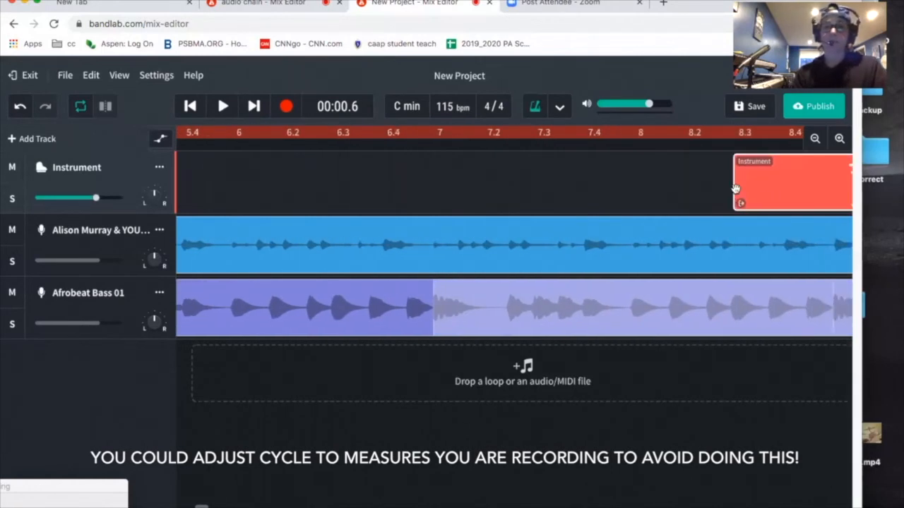
{"action": "scroll", "coordinate": [735, 189], "scroll_direction": "right", "scroll_amount": 3}
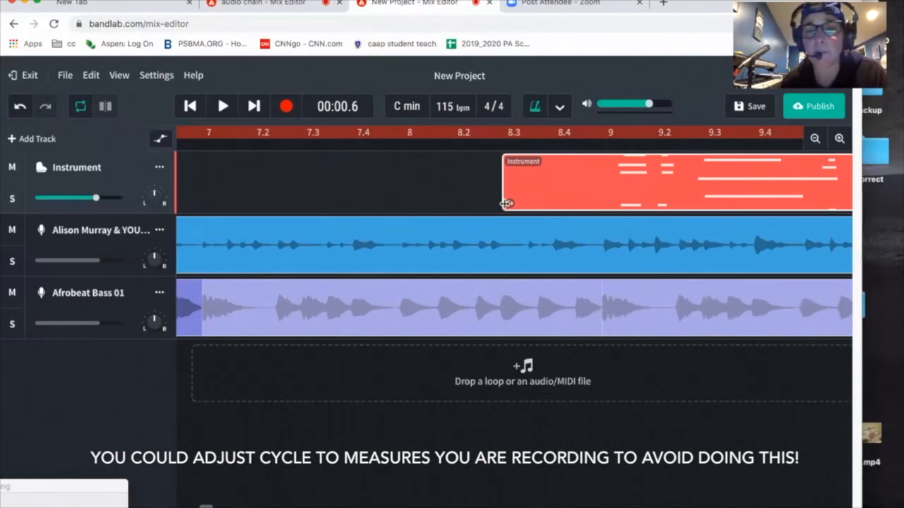
{"action": "left_click_drag", "start_coordinate": [507, 204], "coordinate": [605, 207]}
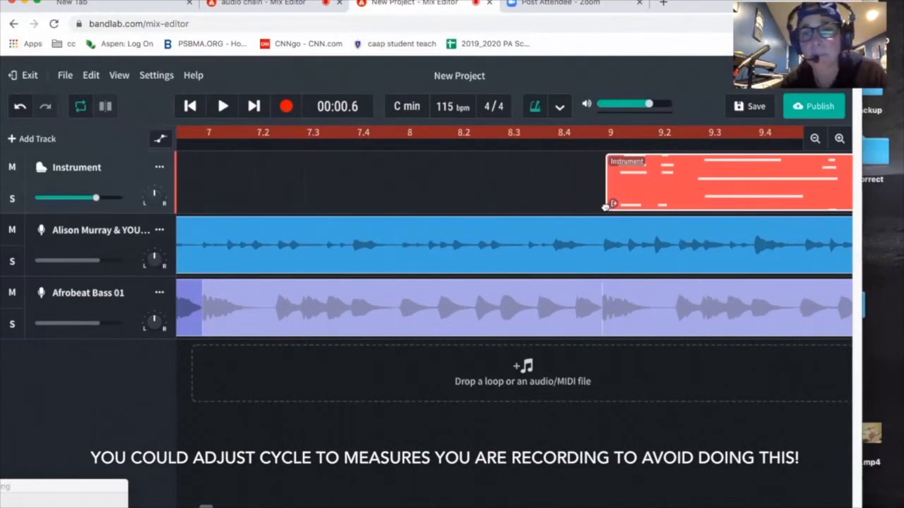
Trim the empty end of the recorded Instrument region so it ends at bar 11
{"action": "scroll", "coordinate": [630, 205], "scroll_direction": "right", "scroll_amount": 5}
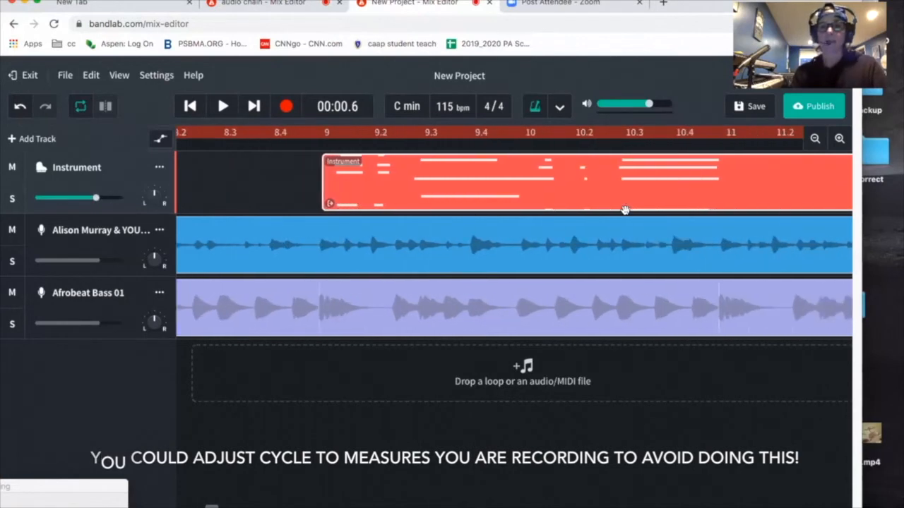
{"action": "scroll", "coordinate": [627, 195], "scroll_direction": "right", "scroll_amount": 10}
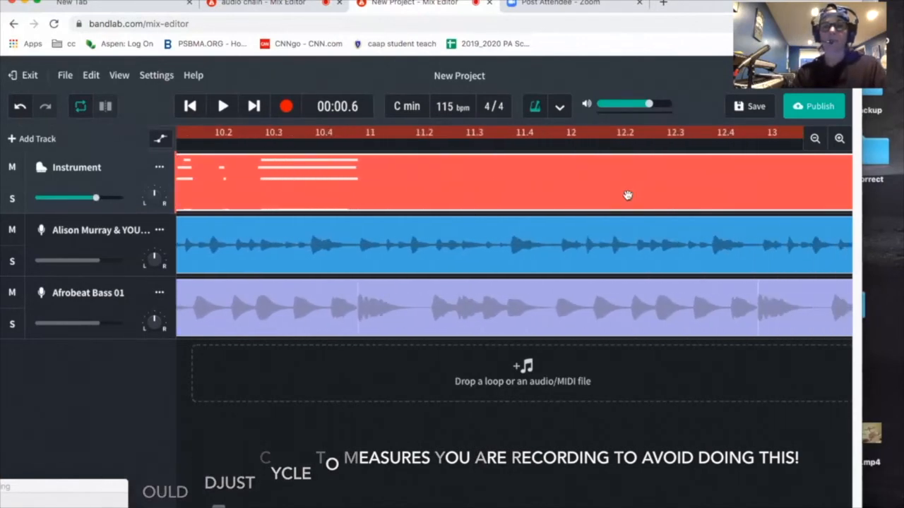
{"action": "scroll", "coordinate": [628, 196], "scroll_direction": "right", "scroll_amount": 7}
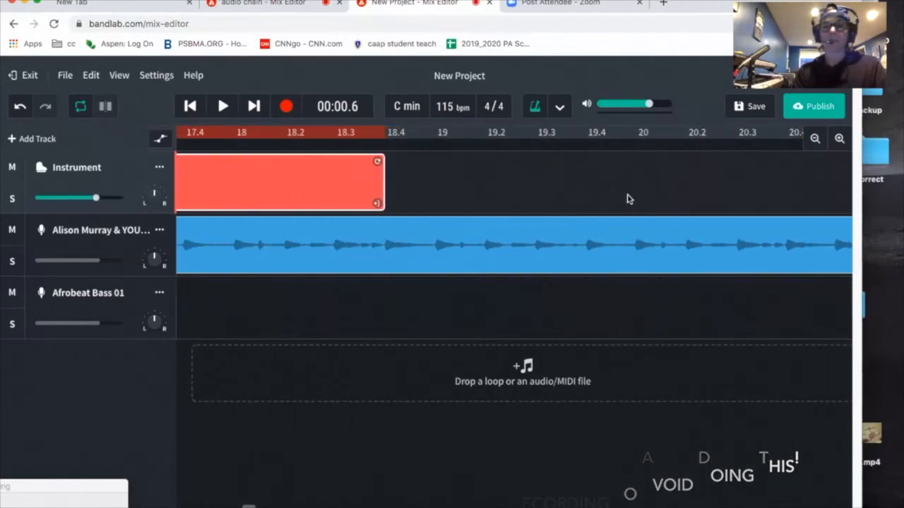
{"action": "scroll", "coordinate": [627, 198], "scroll_direction": "left", "scroll_amount": 2}
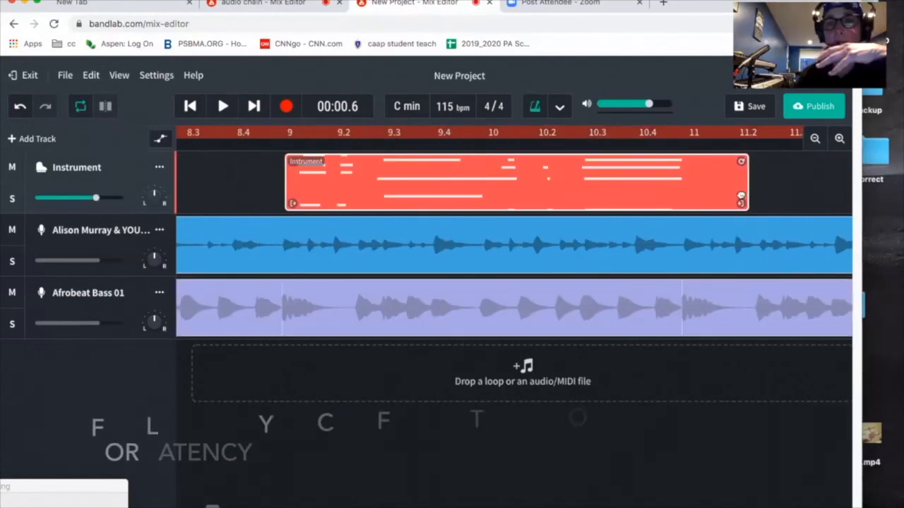
{"action": "left_click_drag", "start_coordinate": [746, 201], "coordinate": [680, 200]}
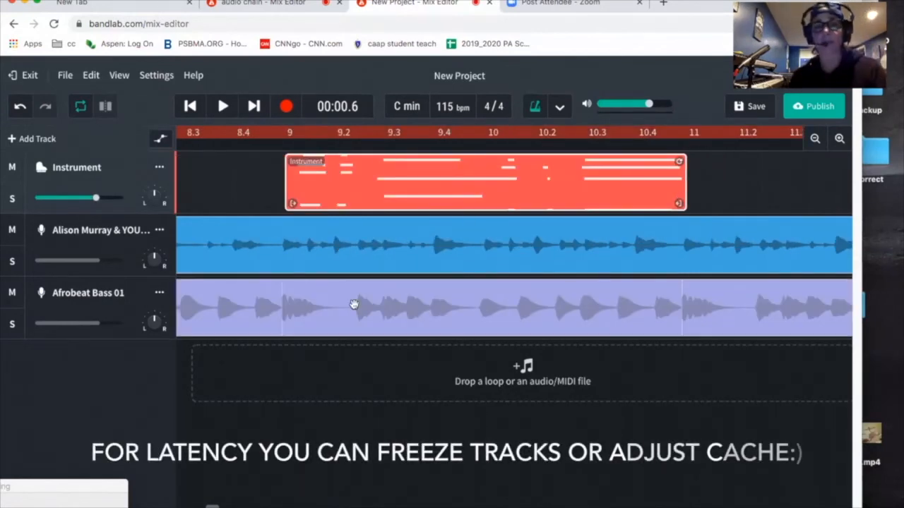
Set the cycle region to bars 9 through 11 and play back the recorded chords within it
{"action": "left_click", "coordinate": [289, 133]}
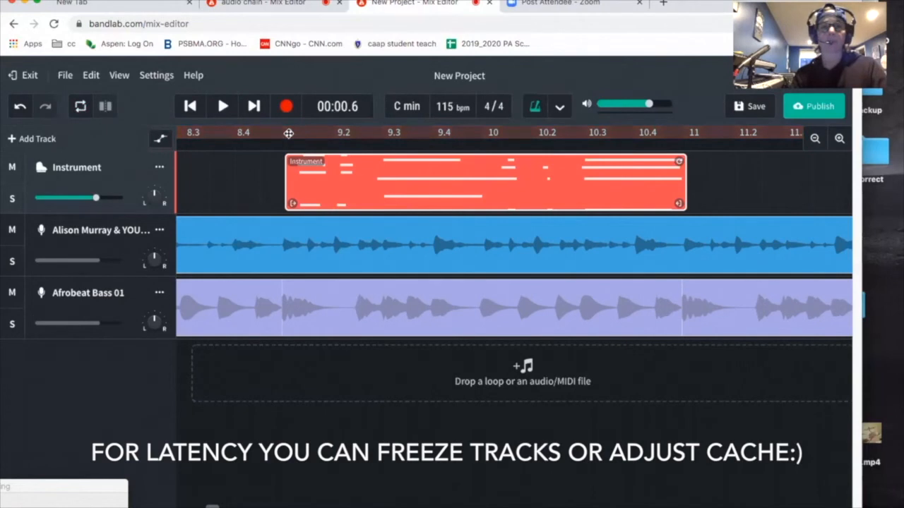
{"action": "left_click_drag", "start_coordinate": [583, 164], "coordinate": [722, 169]}
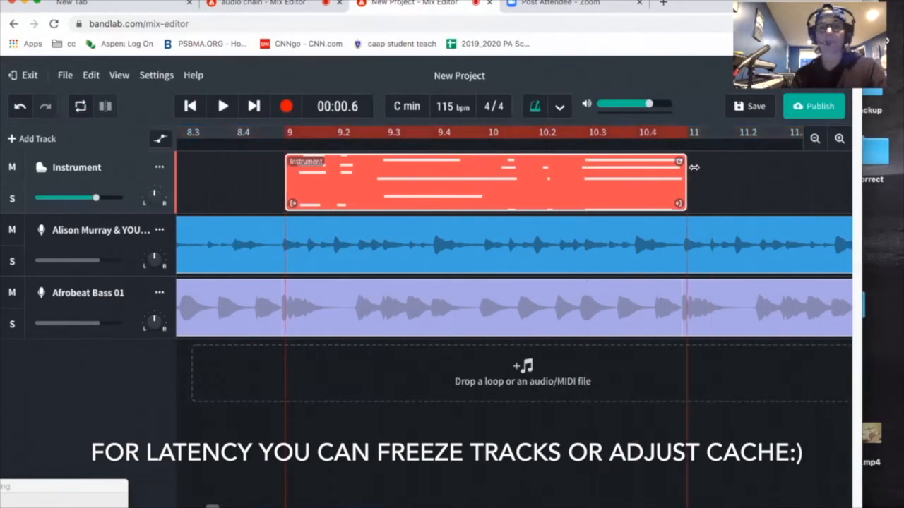
{"action": "key", "text": "space"}
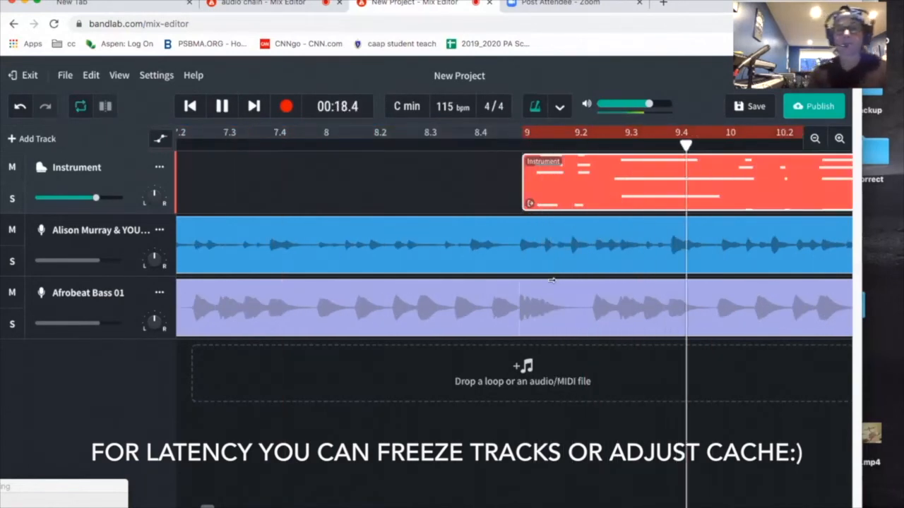
{"action": "key", "text": "space"}
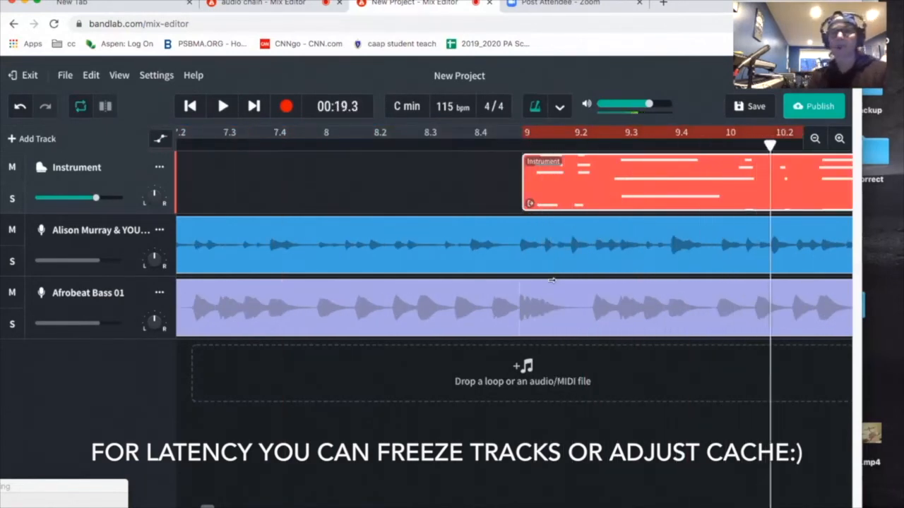
Quantize the Instrument region's notes to 1/16 and move the two late chord notes earlier to line up between beats 9.2 and 9.3
{"action": "double_click", "coordinate": [595, 186]}
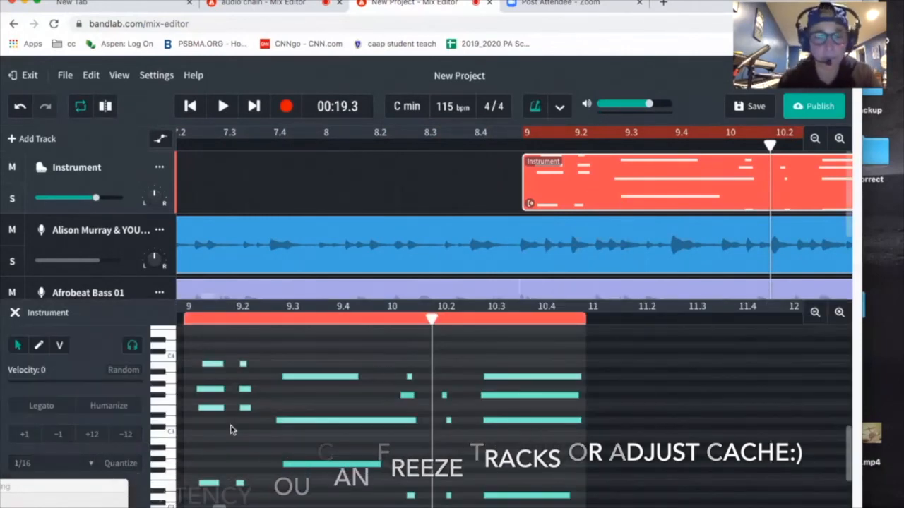
{"action": "scroll", "coordinate": [230, 429], "scroll_direction": "left", "scroll_amount": 1}
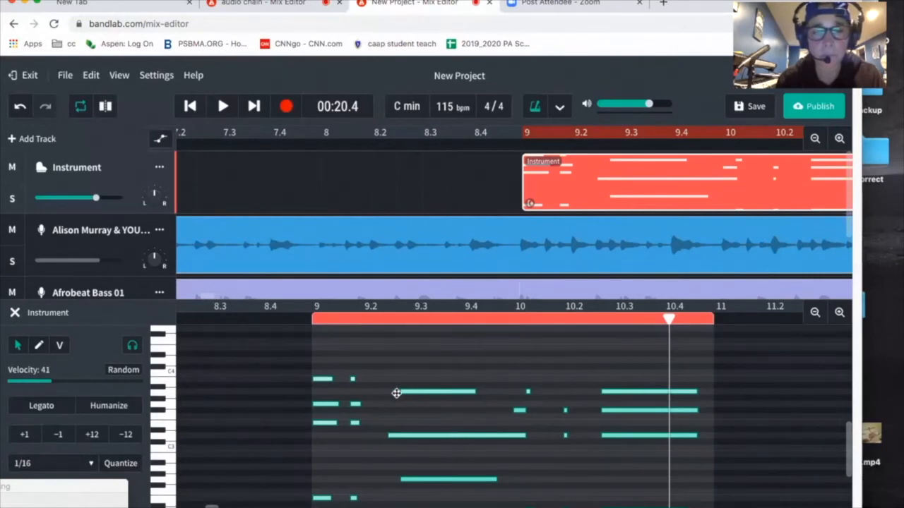
{"action": "left_click", "coordinate": [398, 406]}
{"action": "left_click_drag", "start_coordinate": [407, 395], "coordinate": [398, 394]}
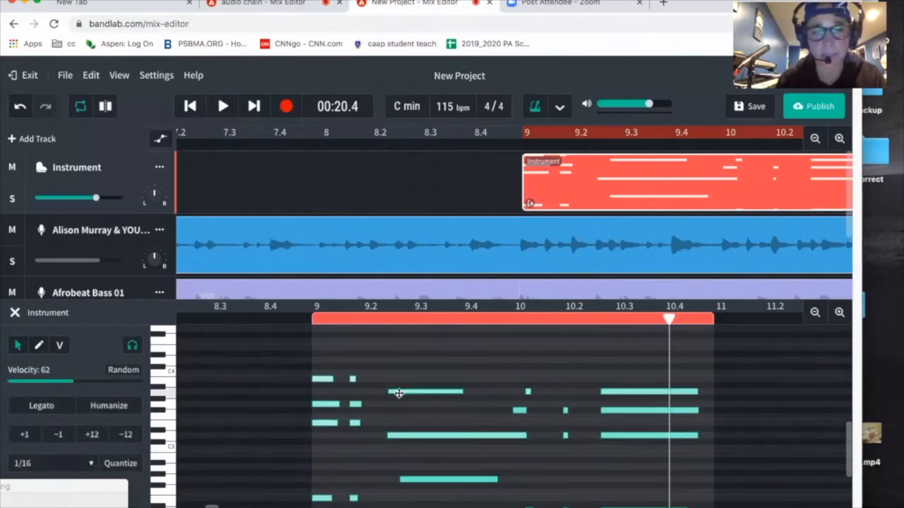
{"action": "left_click", "coordinate": [414, 479]}
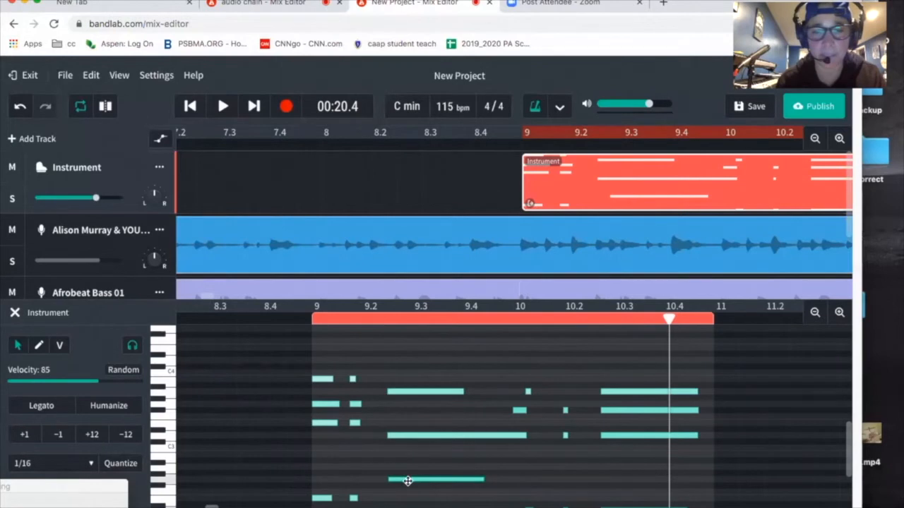
Play back the chords, delete the stray notes around bar 10, and shorten the middle note of the chord after beat 9.2
{"action": "key", "text": "space"}
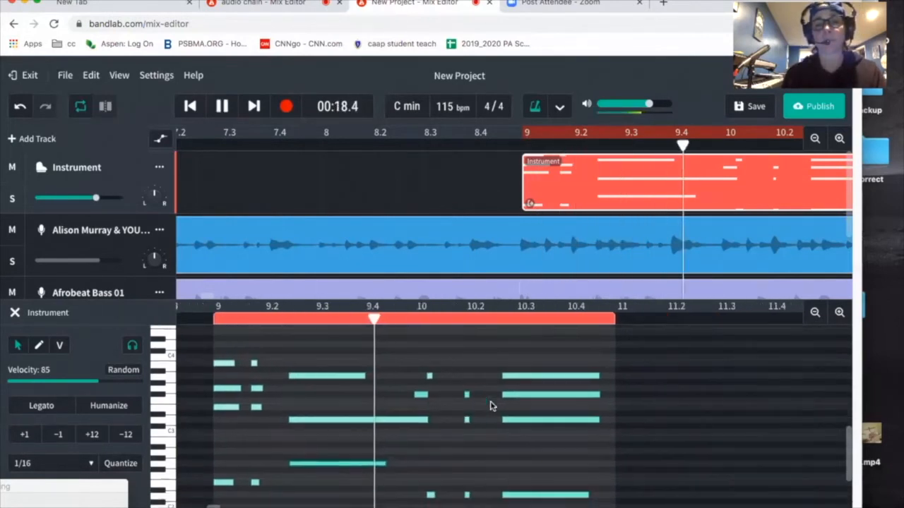
{"action": "scroll", "coordinate": [492, 406], "scroll_direction": "right", "scroll_amount": 1}
{"action": "scroll", "coordinate": [492, 405], "scroll_direction": "up", "scroll_amount": 1}
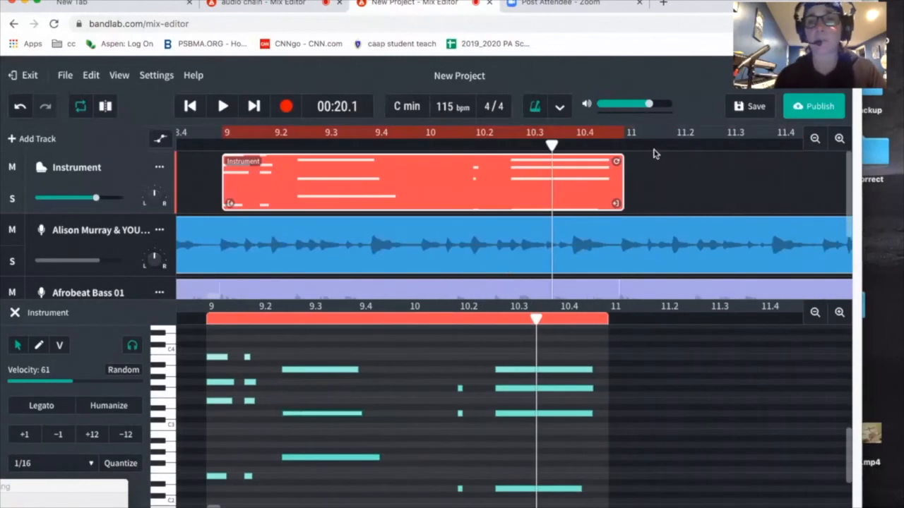
Loop the Instrument region so the cleaned-up chords repeat past bar 13, and save the project
{"action": "left_click_drag", "start_coordinate": [745, 171], "coordinate": [895, 160]}
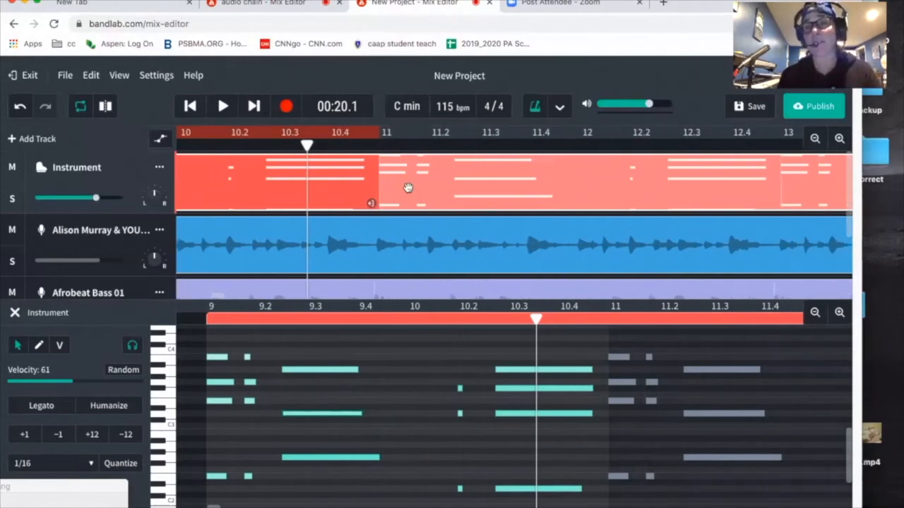
{"action": "scroll", "coordinate": [408, 188], "scroll_direction": "left", "scroll_amount": 1}
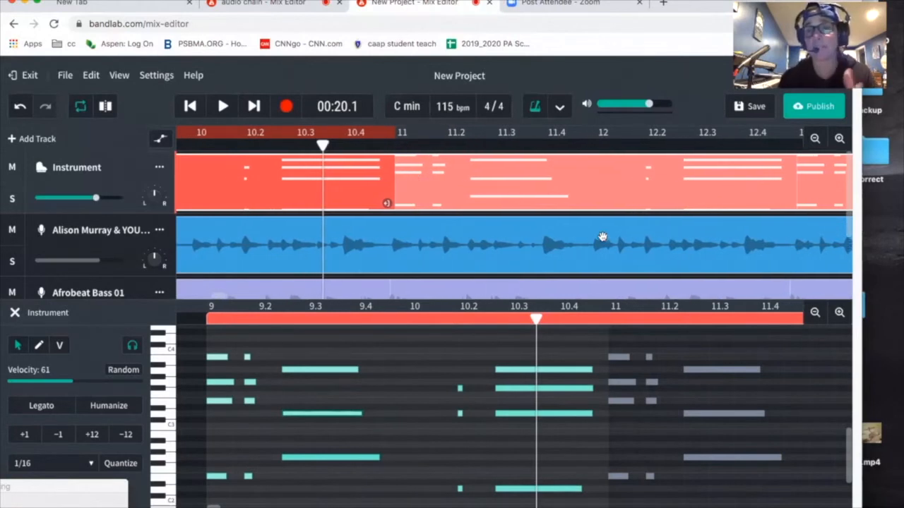
{"action": "left_click", "coordinate": [752, 108]}
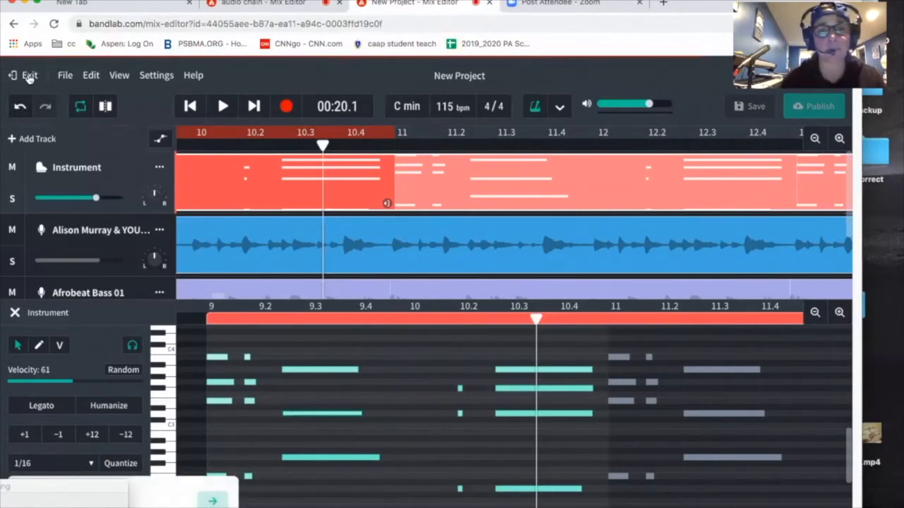
Play back the audio chain project while slightly lowering the volume of the Instrument and riff 1 tracks, and stop just past bar 17
{"action": "key", "text": "space"}
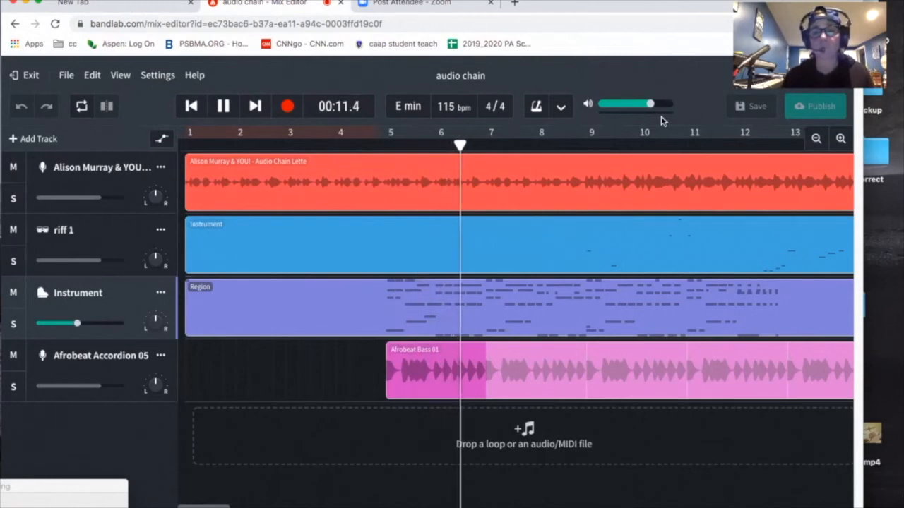
{"action": "mouse_move", "coordinate": [100, 264]}
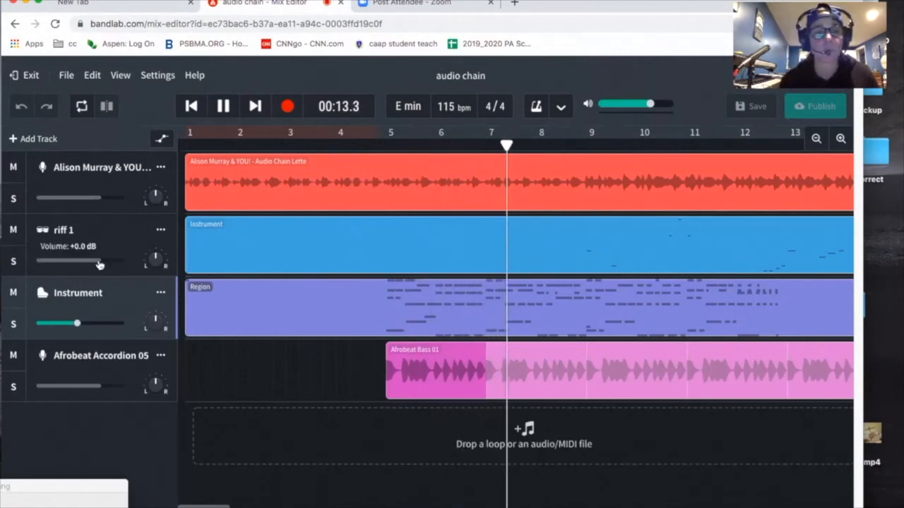
{"action": "mouse_move", "coordinate": [96, 202]}
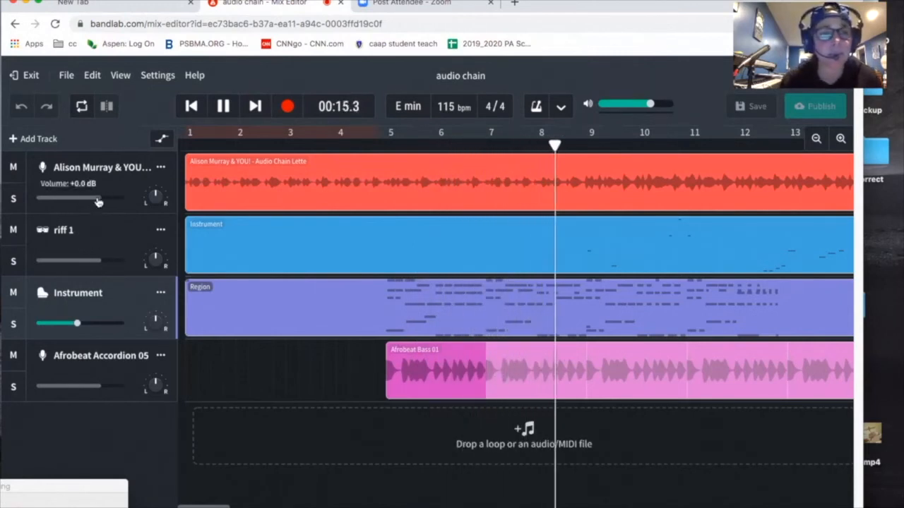
{"action": "mouse_move", "coordinate": [78, 324]}
{"action": "left_mouse_down"}
{"action": "mouse_move", "coordinate": [67, 323]}
{"action": "mouse_move", "coordinate": [74, 323]}
{"action": "left_mouse_up"}
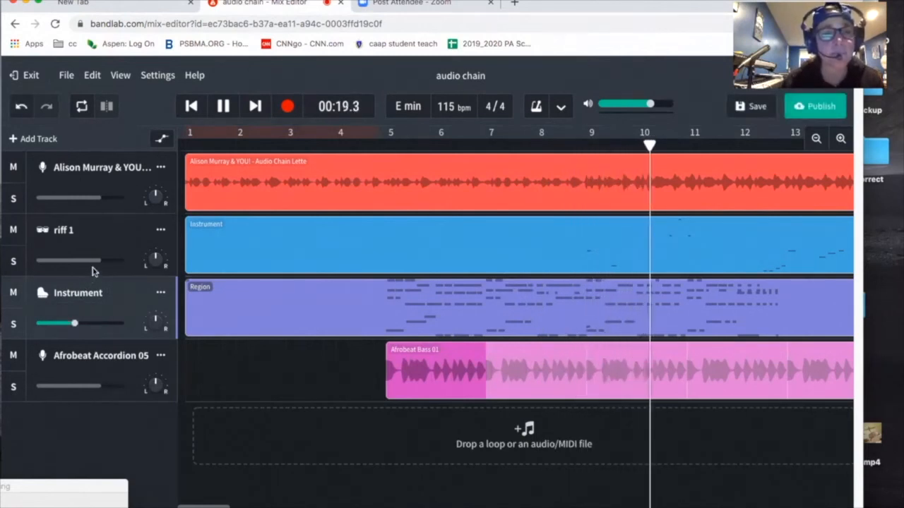
{"action": "left_click_drag", "start_coordinate": [95, 260], "coordinate": [93, 260]}
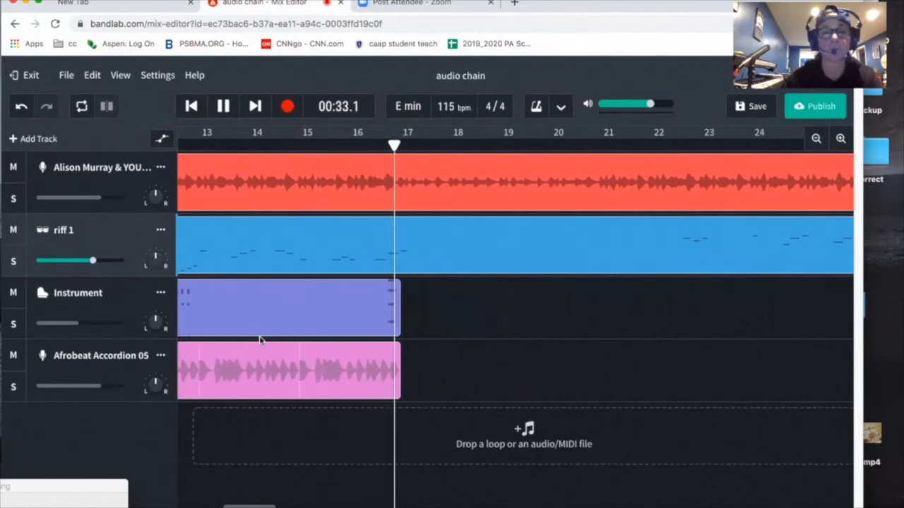
{"action": "key", "text": "space"}
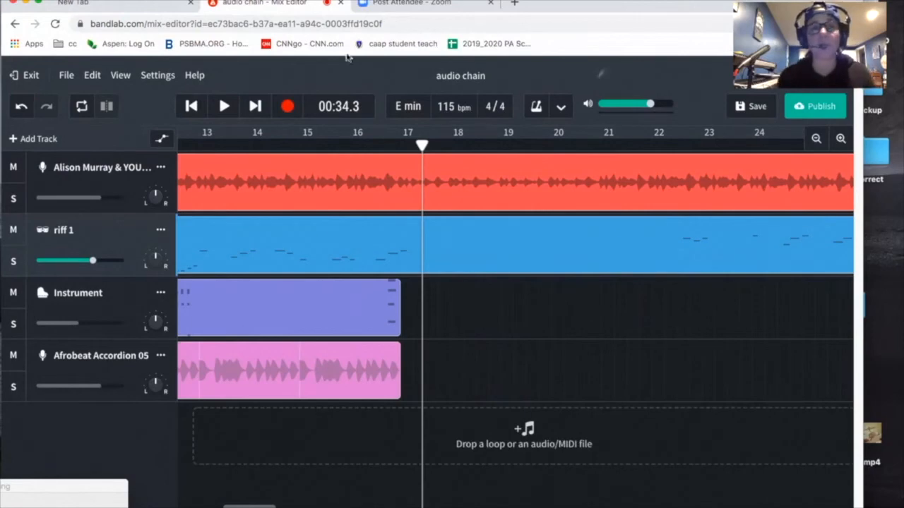
Add a new virtual instrument track to the audio chain project and open its instrument settings
{"action": "left_click_drag", "start_coordinate": [694, 7], "coordinate": [769, 7]}
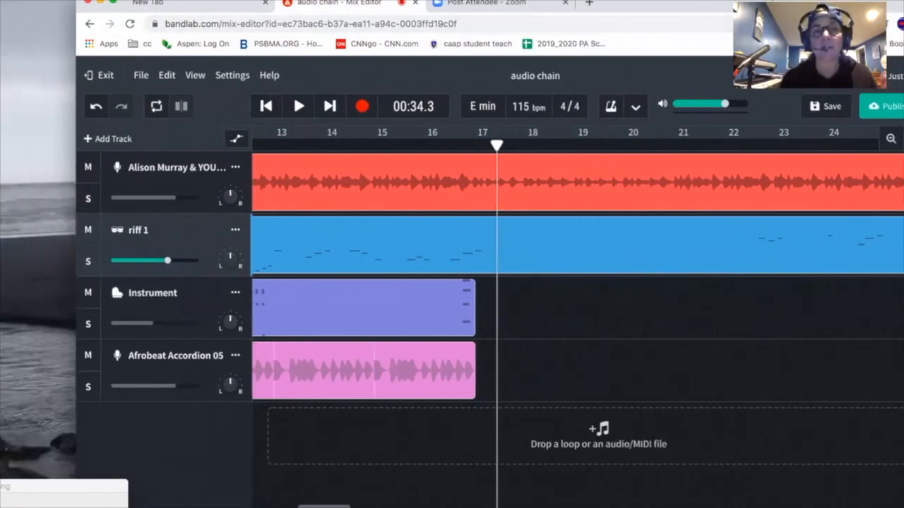
{"action": "left_click", "coordinate": [110, 139]}
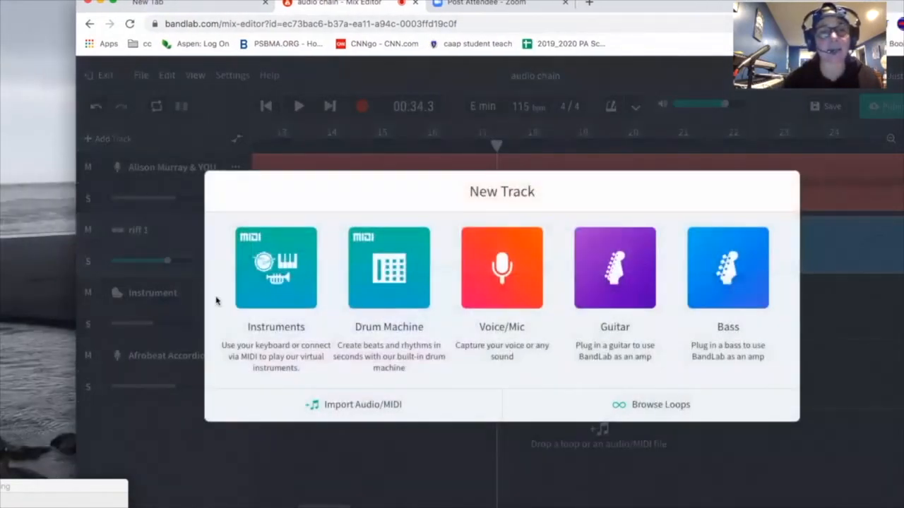
{"action": "left_click", "coordinate": [275, 289]}
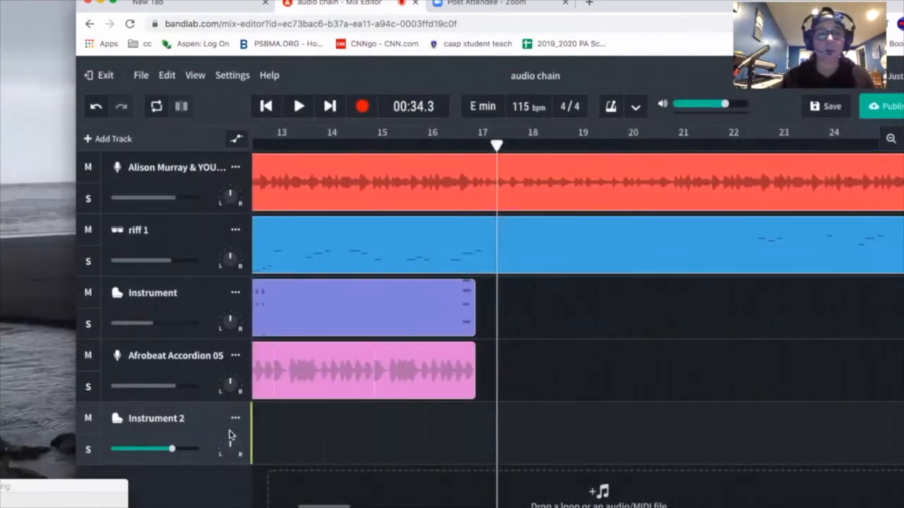
{"action": "scroll", "coordinate": [229, 435], "scroll_direction": "down", "scroll_amount": 1}
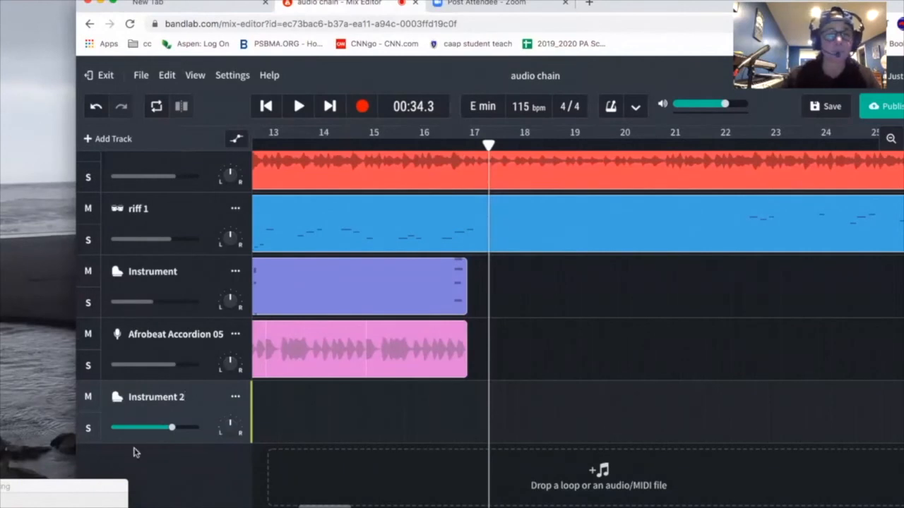
{"action": "left_click", "coordinate": [108, 499]}
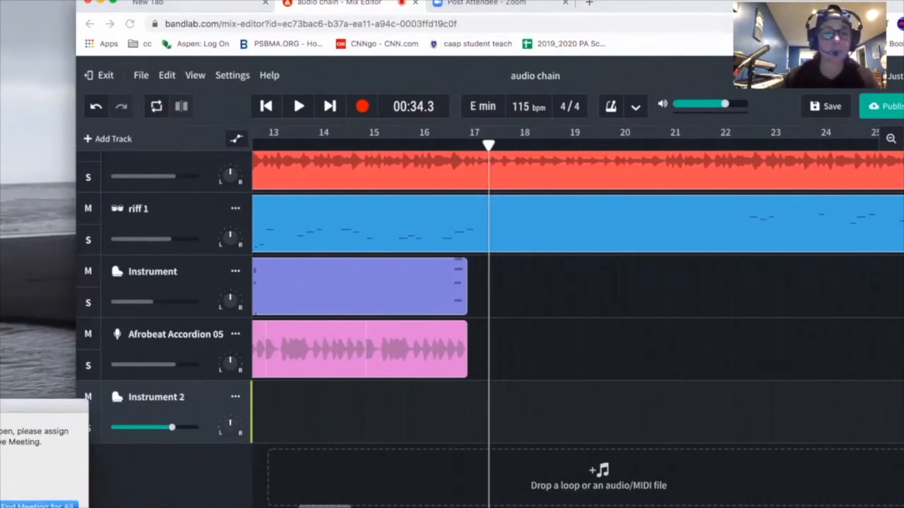
{"action": "double_click", "coordinate": [185, 397]}
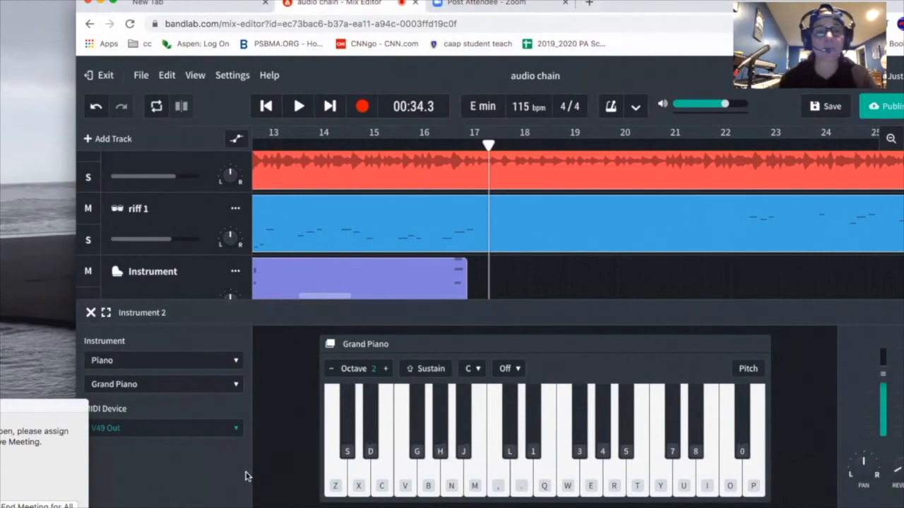
Look through the instrument categories for the new track and examine the sound assigned to the riff 1 track
{"action": "left_click", "coordinate": [221, 361]}
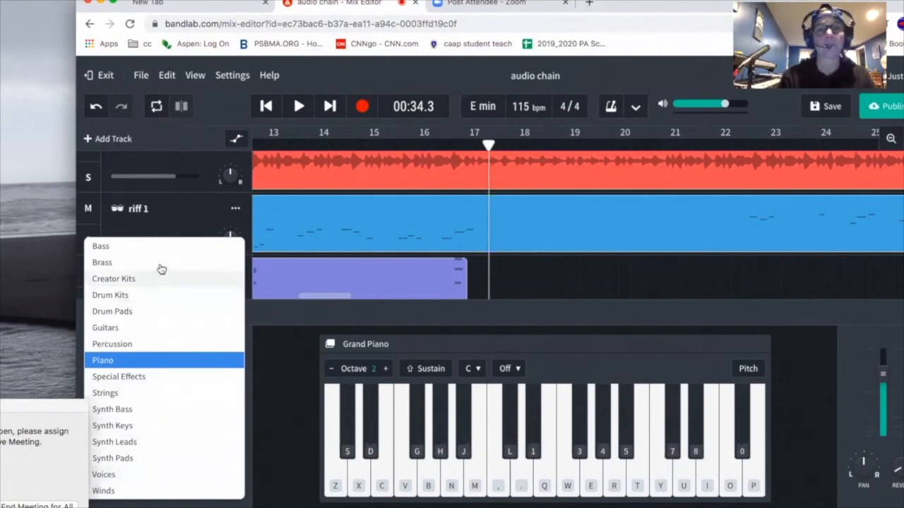
{"action": "left_click", "coordinate": [112, 344]}
{"action": "scroll", "coordinate": [199, 206], "scroll_direction": "up", "scroll_amount": 1}
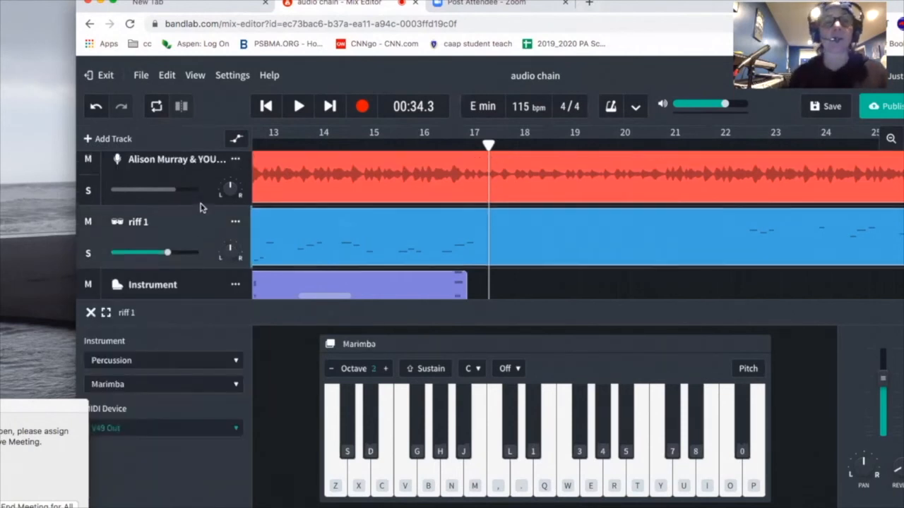
{"action": "scroll", "coordinate": [228, 214], "scroll_direction": "left", "scroll_amount": 3}
{"action": "scroll", "coordinate": [228, 214], "scroll_direction": "down", "scroll_amount": 2}
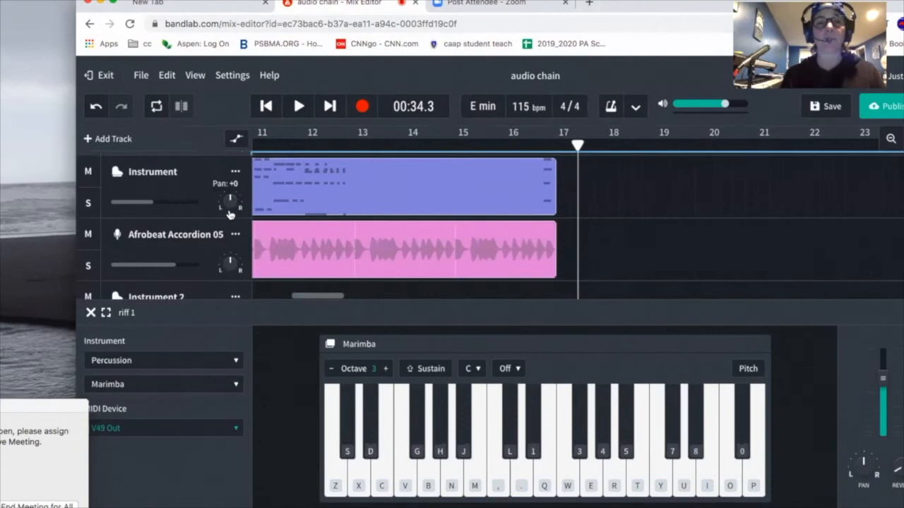
{"action": "scroll", "coordinate": [228, 214], "scroll_direction": "up", "scroll_amount": 1}
{"action": "scroll", "coordinate": [228, 214], "scroll_direction": "left", "scroll_amount": 2}
{"action": "scroll", "coordinate": [228, 214], "scroll_direction": "down", "scroll_amount": 1}
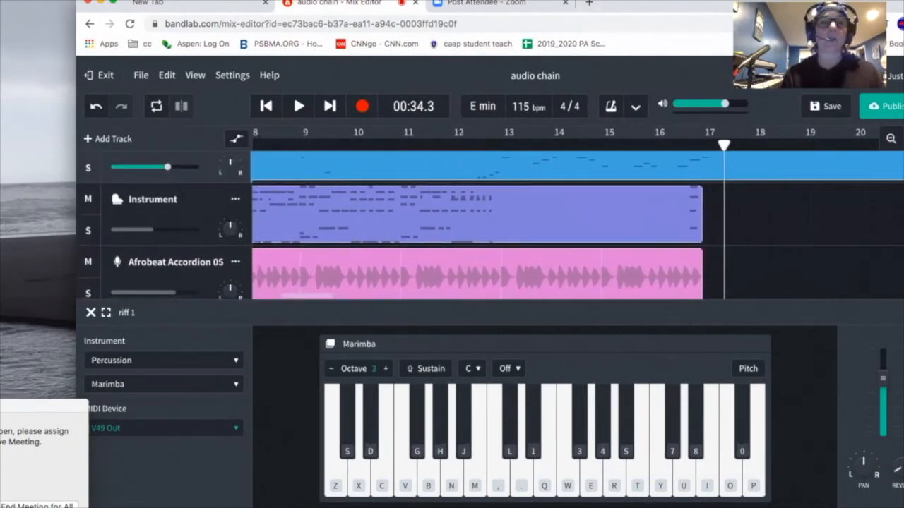
Set the Instrument track's sound to Smooth Brass Pad from the Synth Pads category and play the song from the beginning
{"action": "left_click", "coordinate": [181, 199]}
{"action": "left_click", "coordinate": [205, 361]}
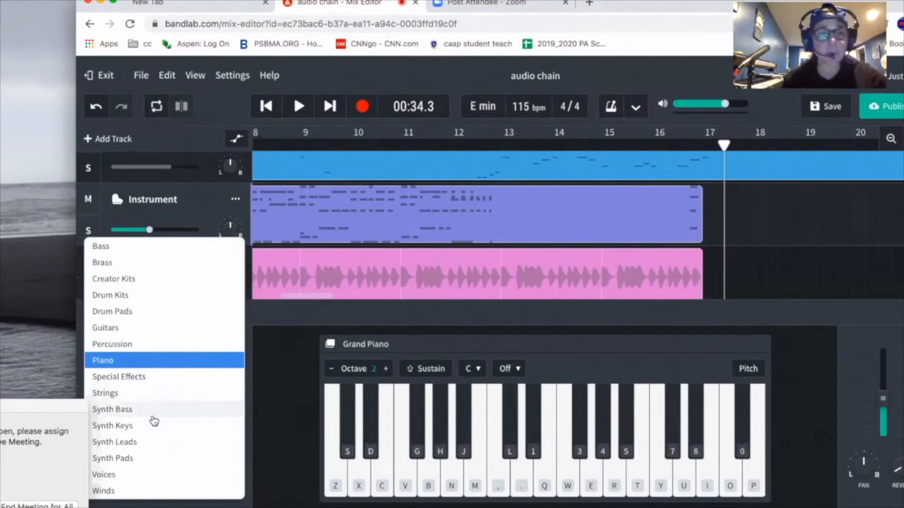
{"action": "left_click", "coordinate": [145, 457]}
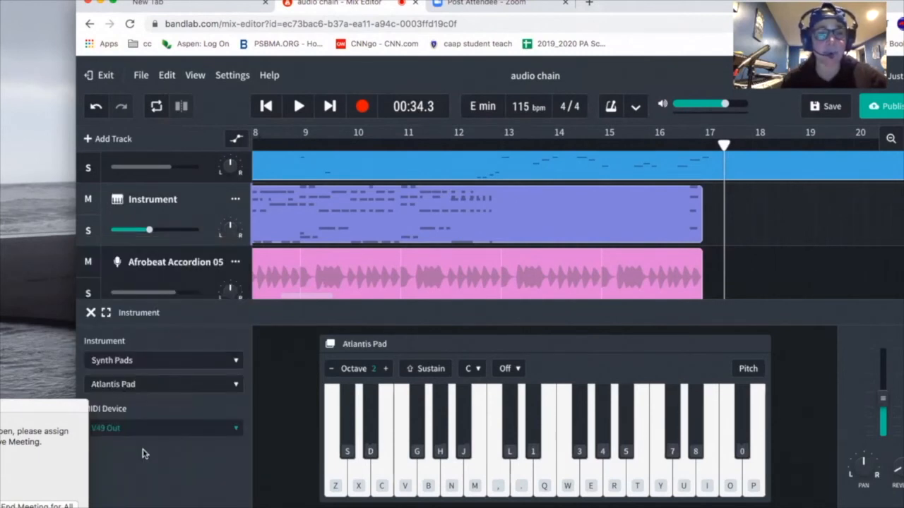
{"action": "left_click", "coordinate": [204, 385]}
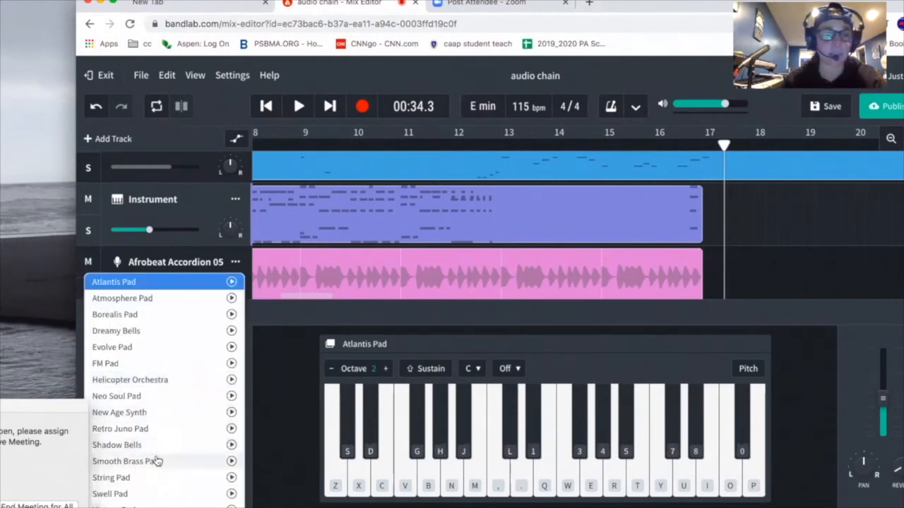
{"action": "left_click", "coordinate": [127, 461]}
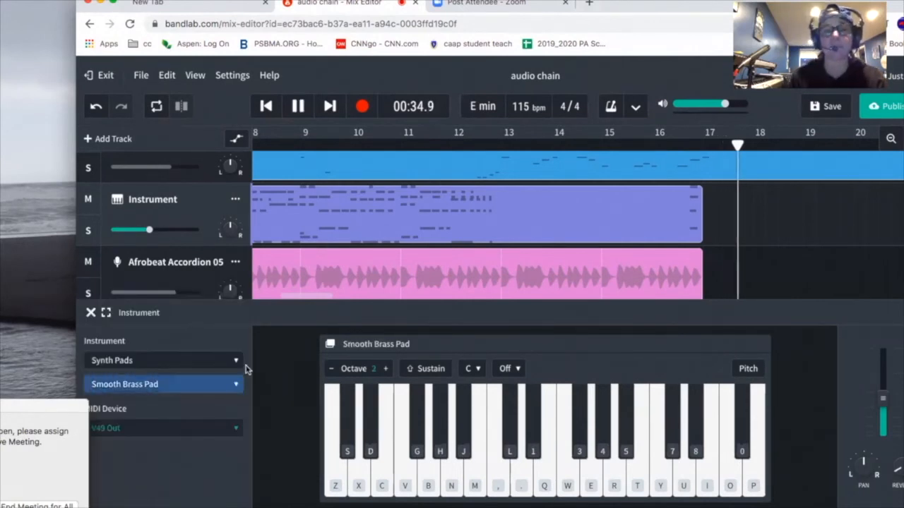
{"action": "key", "text": "space"}
{"action": "left_click", "coordinate": [267, 107]}
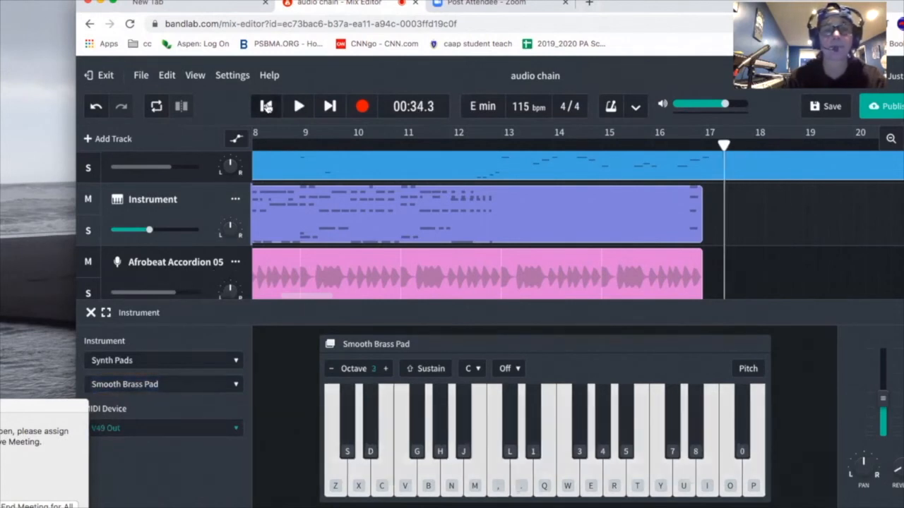
{"action": "key", "text": "space"}
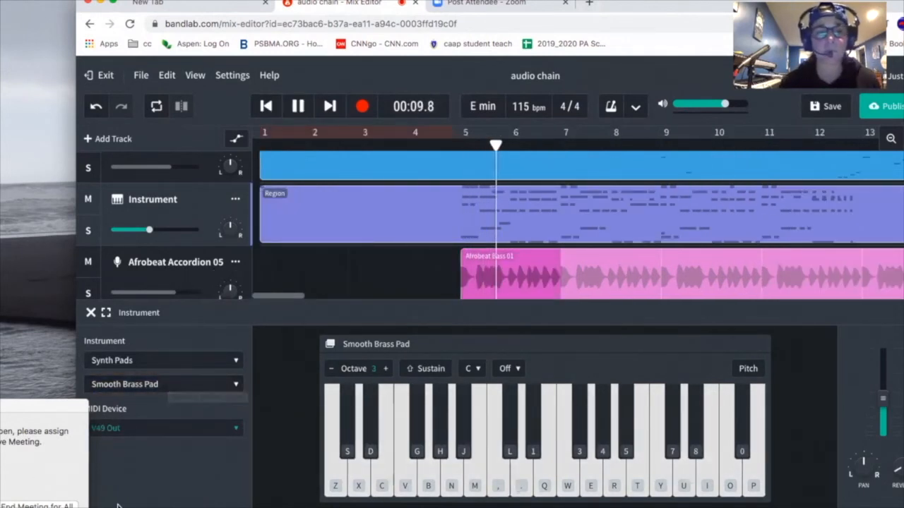
Change the Instrument track's synth pad to Neo Soul Pad during playback and replay from around bar 4
{"action": "left_click", "coordinate": [204, 390]}
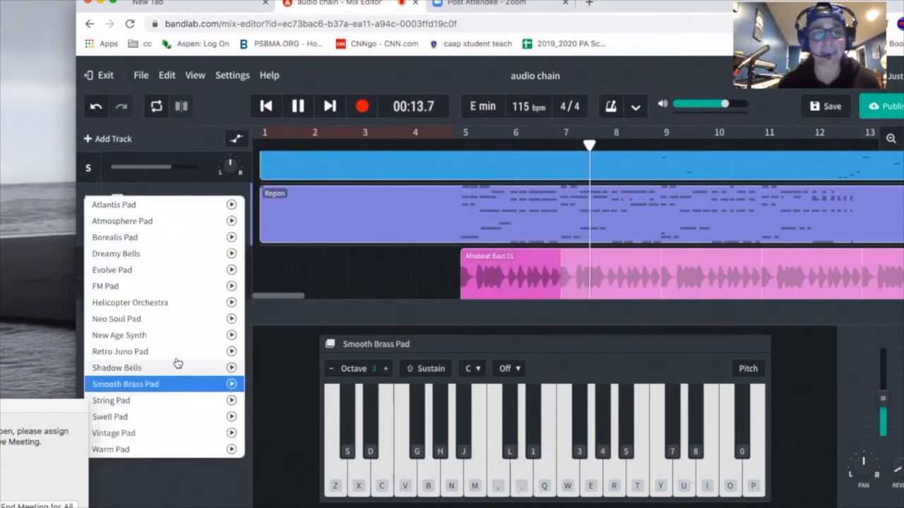
{"action": "left_click", "coordinate": [161, 319]}
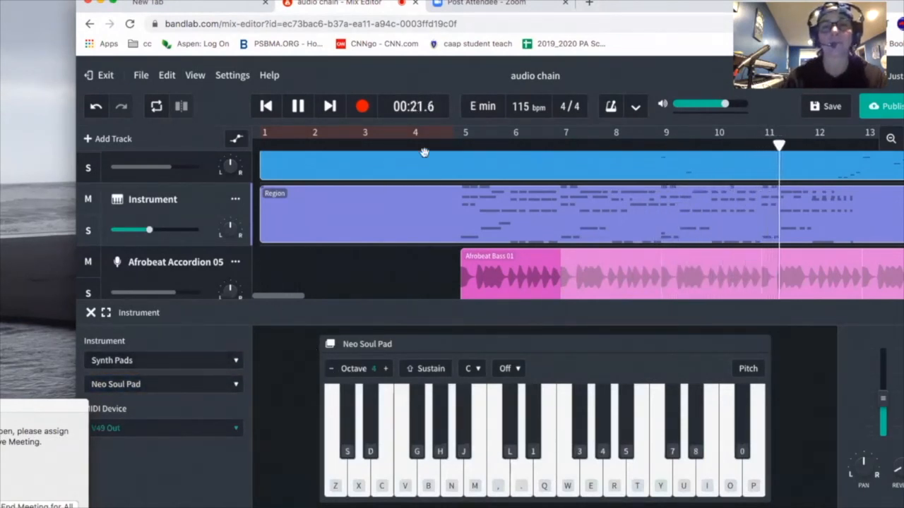
{"action": "left_click", "coordinate": [431, 146]}
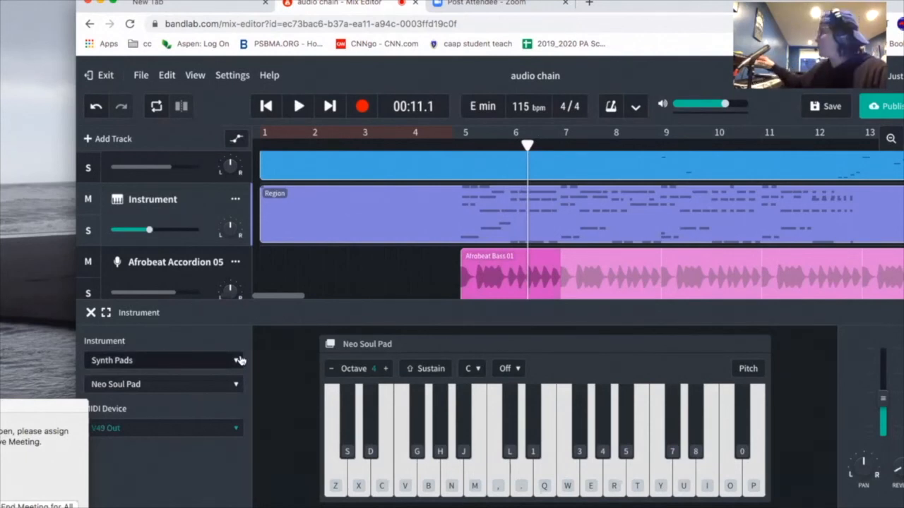
Try out the Neo Soul Pad sound by playing several notes on the keyboard
{"action": "key", "text": "z"}
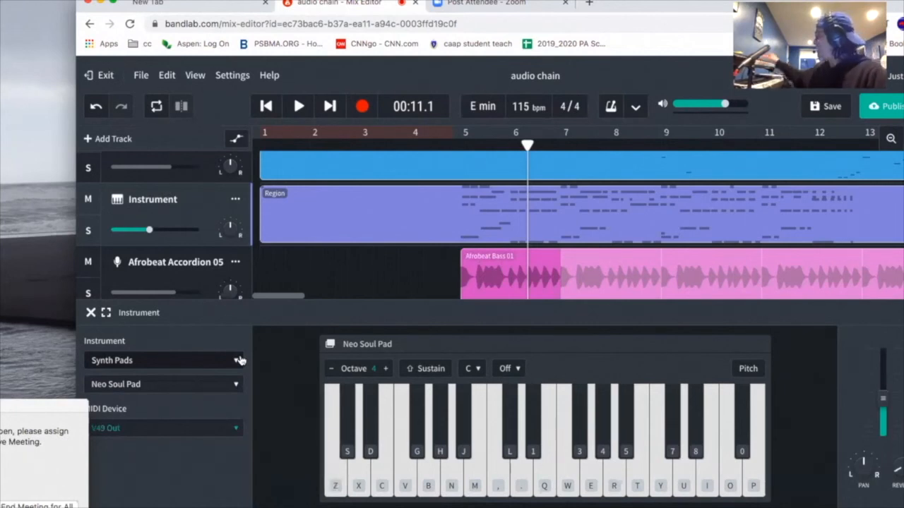
{"action": "key", "text": "n"}
{"action": "key", "text": "c"}
{"action": "key", "text": "m"}
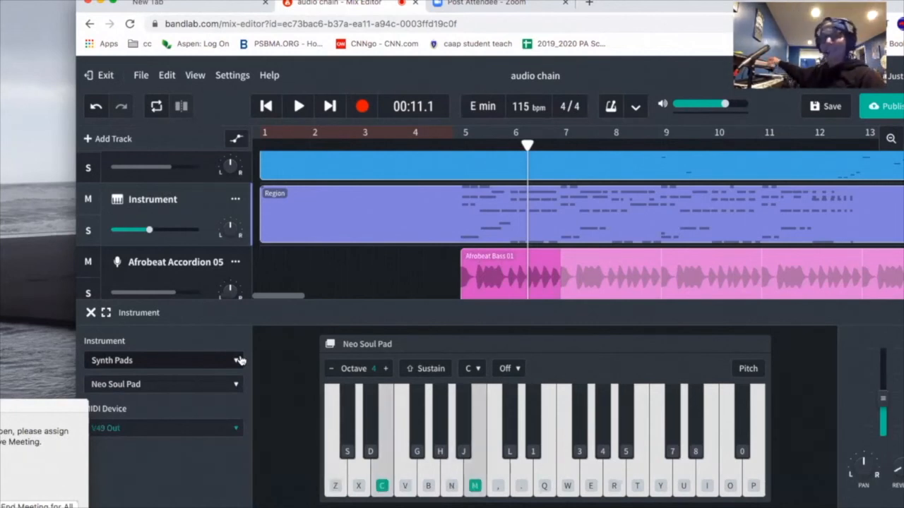
{"action": "key", "text": "comma"}
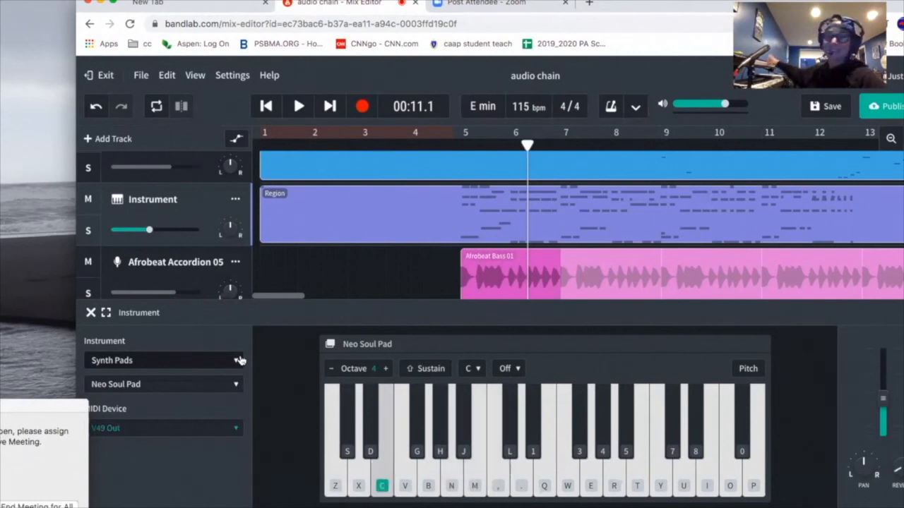